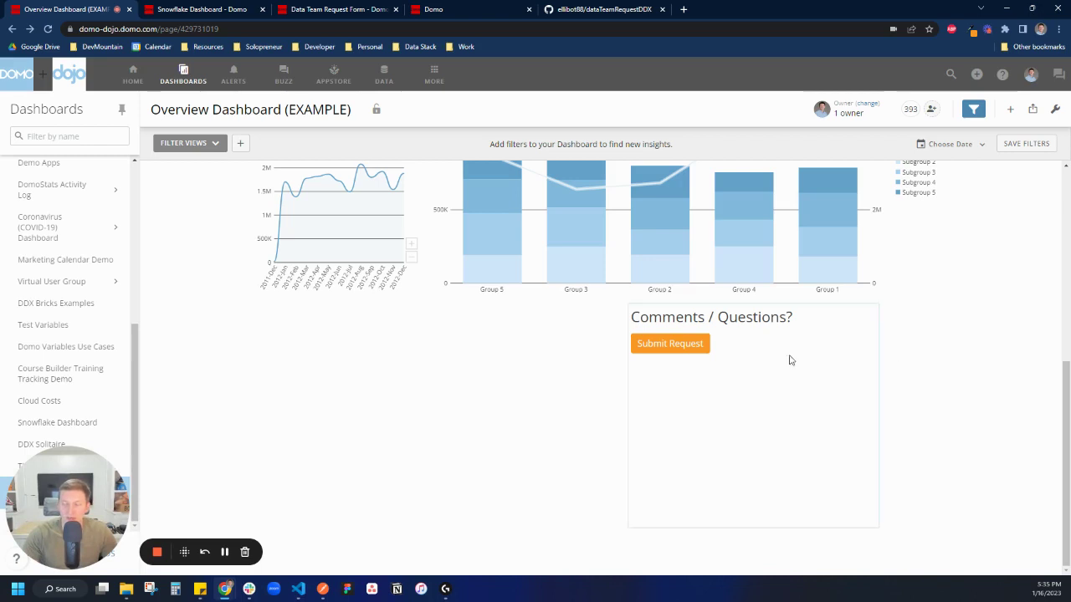
Open the Data Team Request form three times, closing it each time without submitting.
left_click(691, 352)
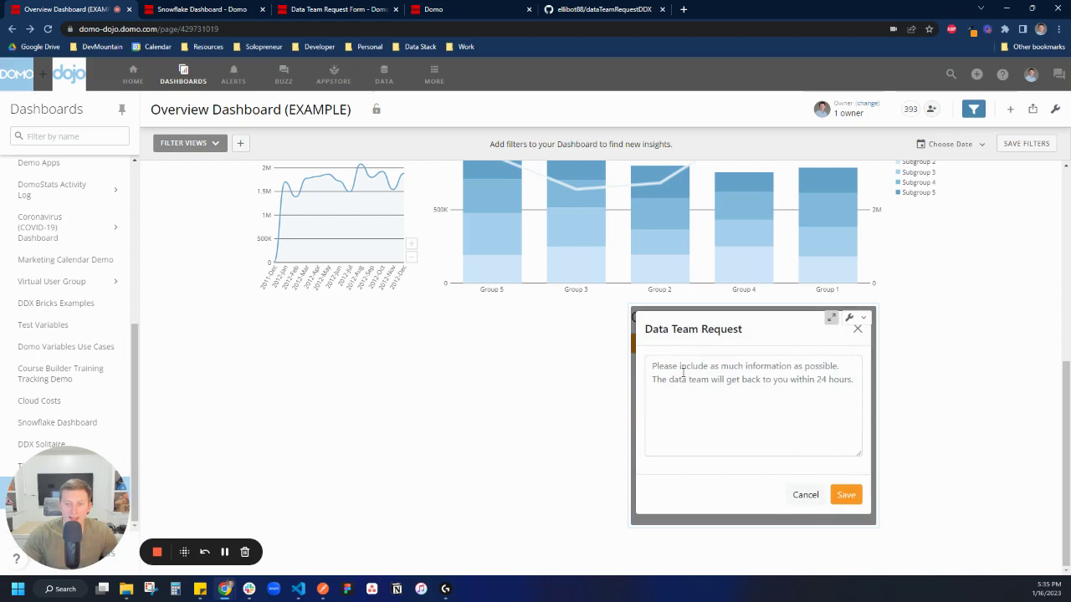
left_click(857, 329)
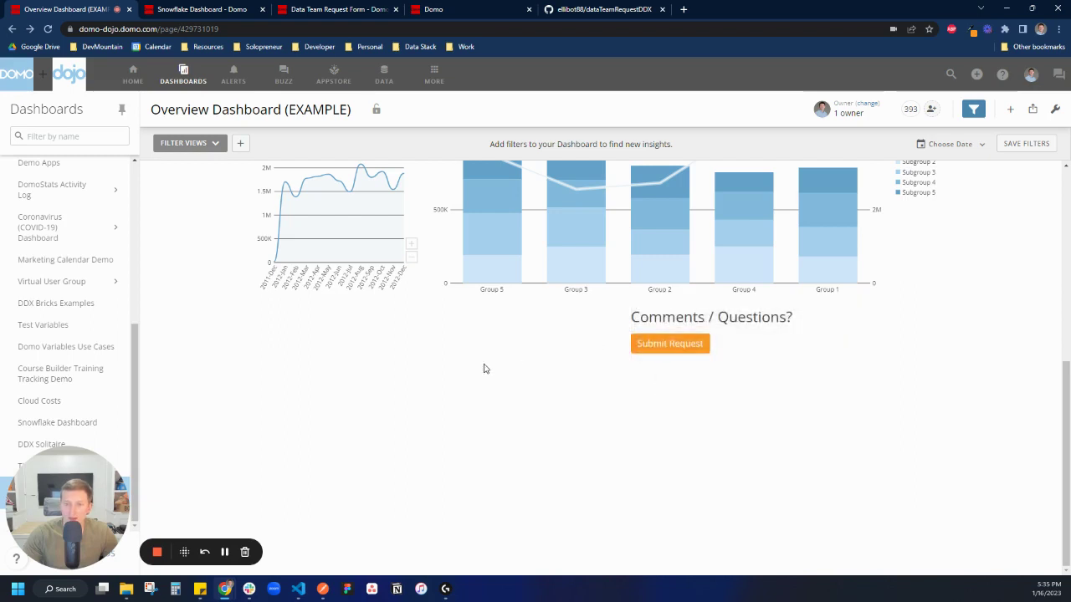
scroll(483, 368, "up", 10)
scroll(219, 266, "down", 5)
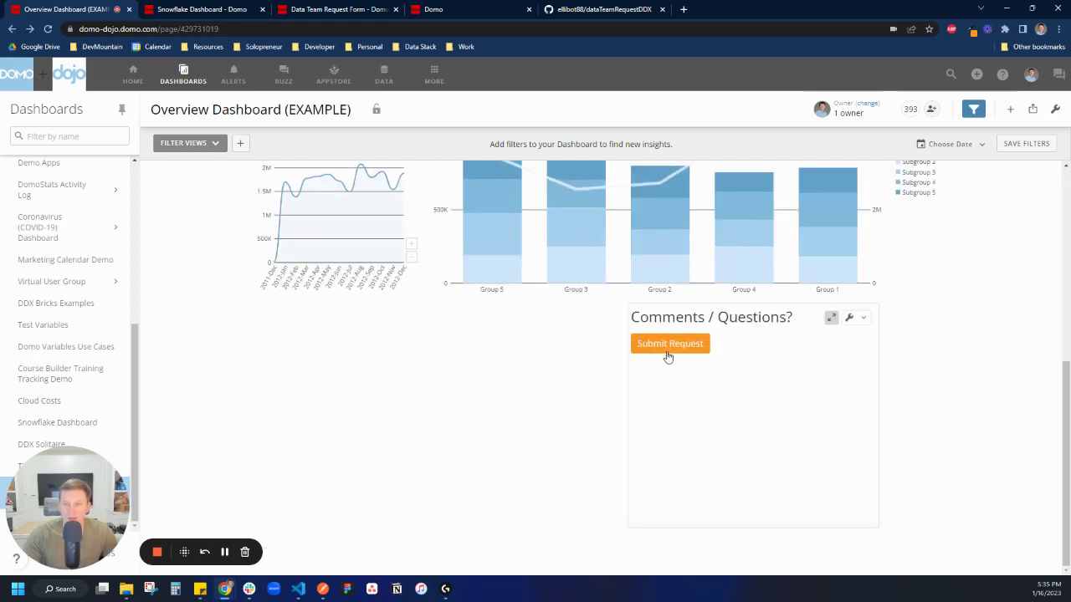
left_click(670, 353)
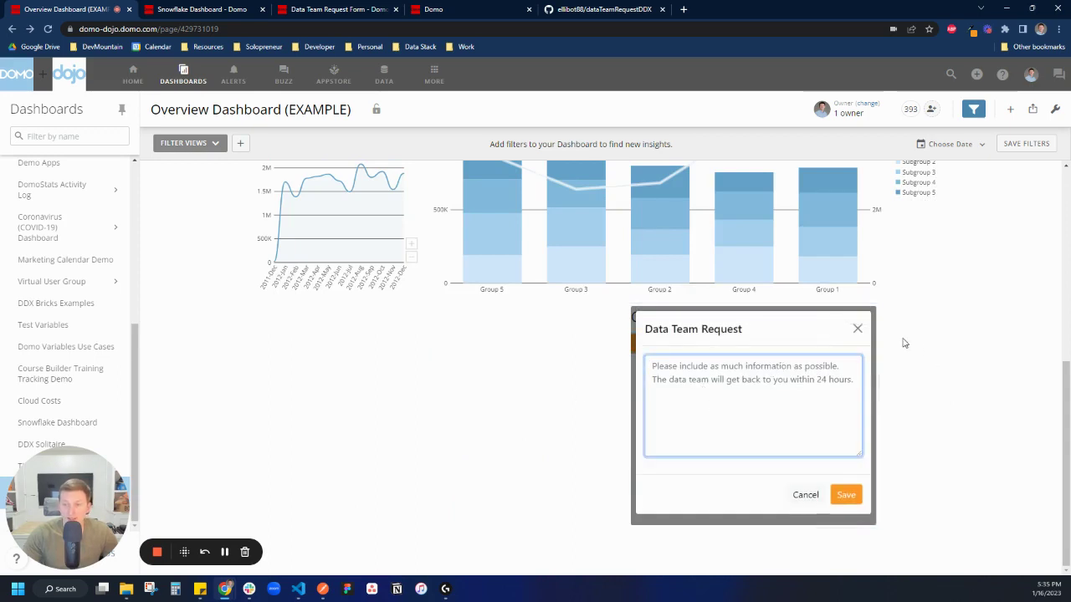
left_click(857, 328)
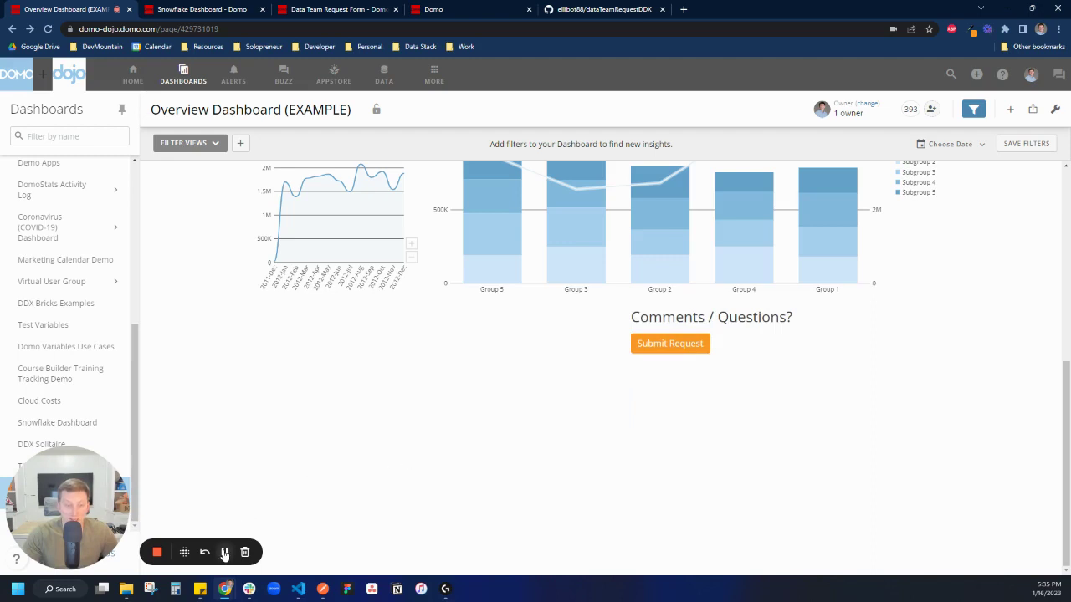
left_click(688, 344)
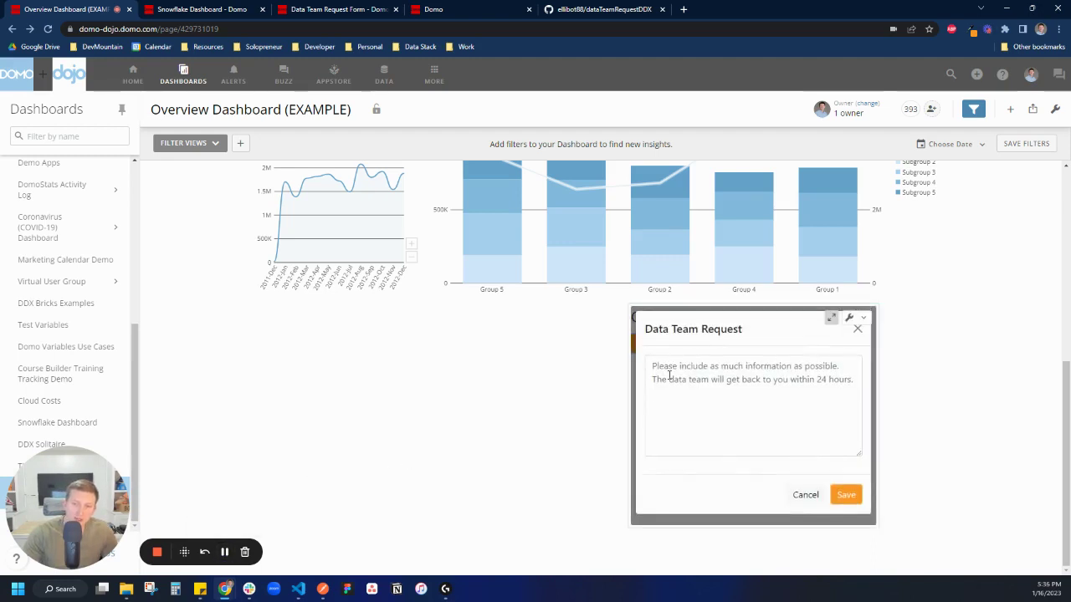
left_click(857, 330)
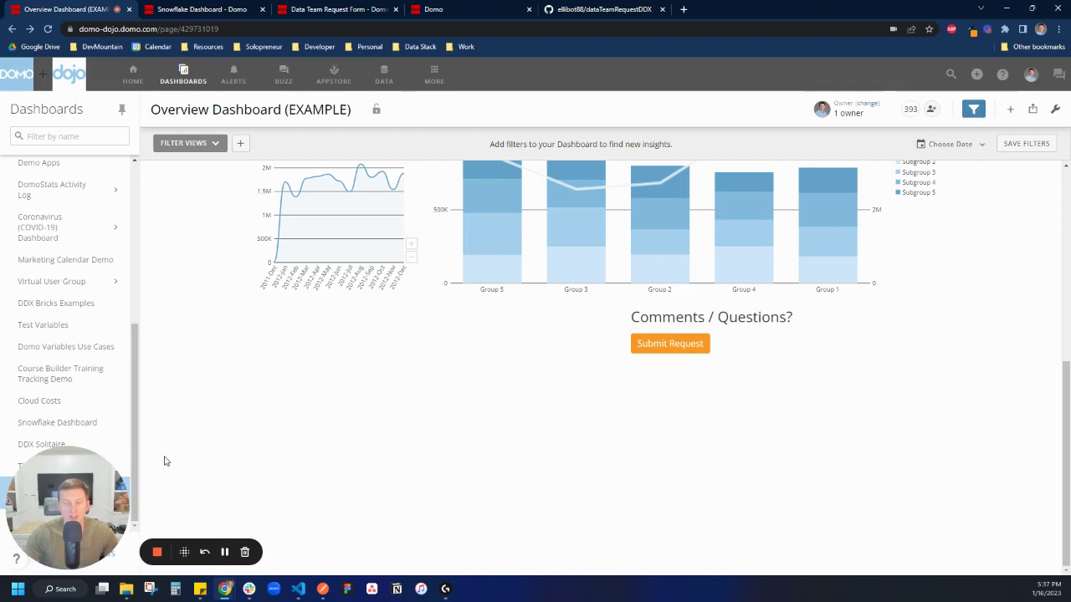
scroll(221, 437, "up", 5)
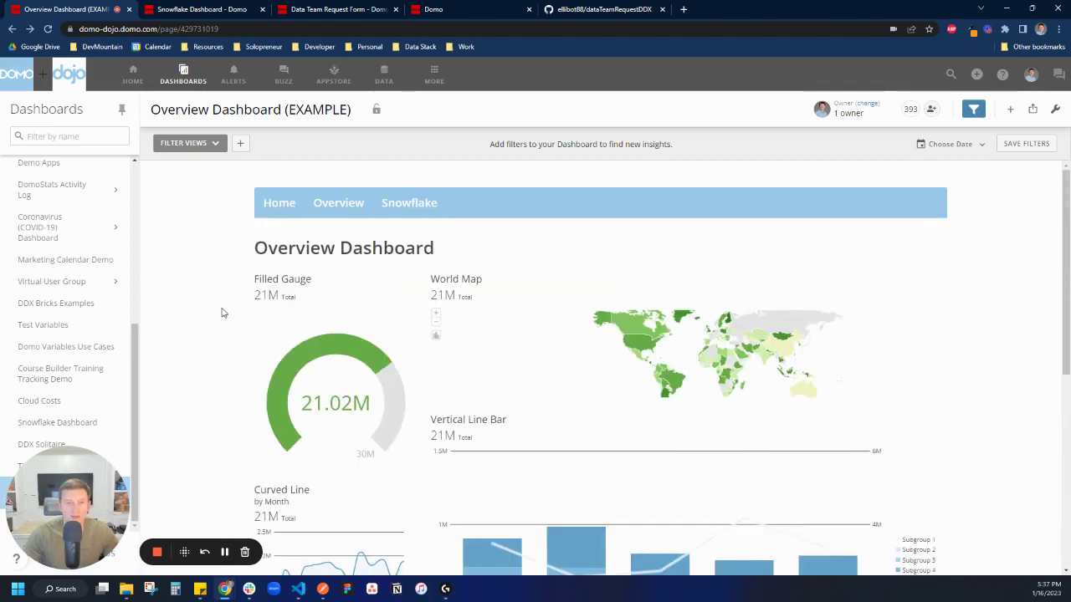
scroll(222, 313, "down", 8)
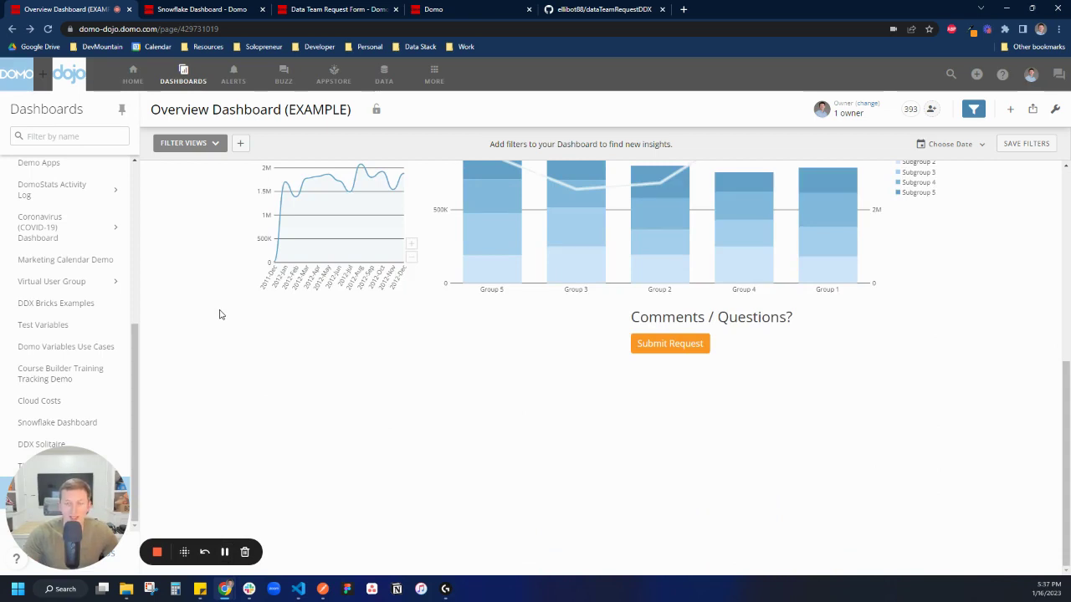
left_click(671, 346)
left_click(857, 333)
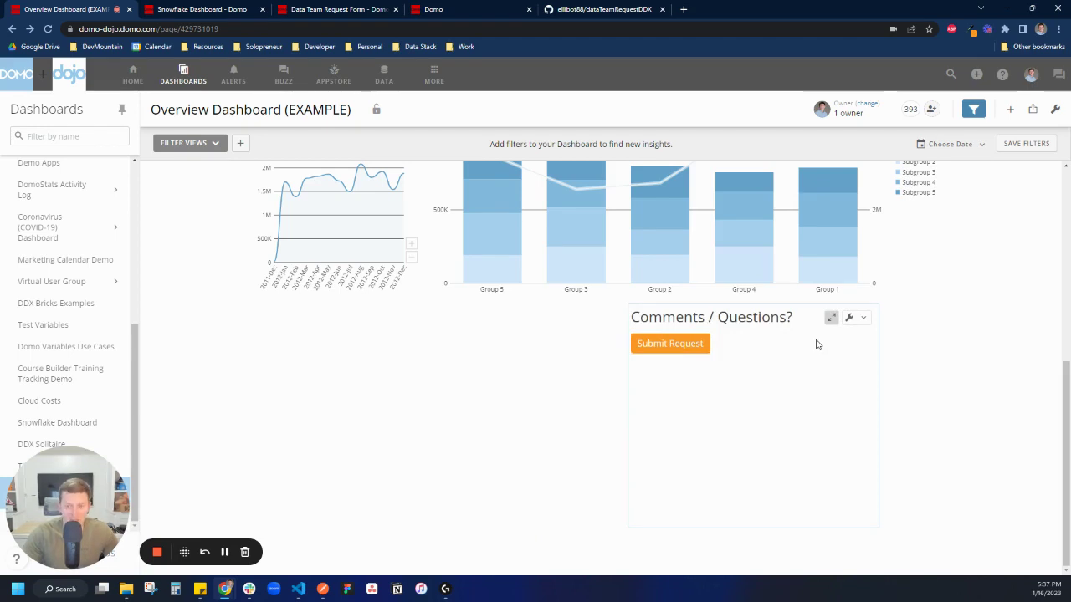
left_click(681, 347)
left_click(687, 376)
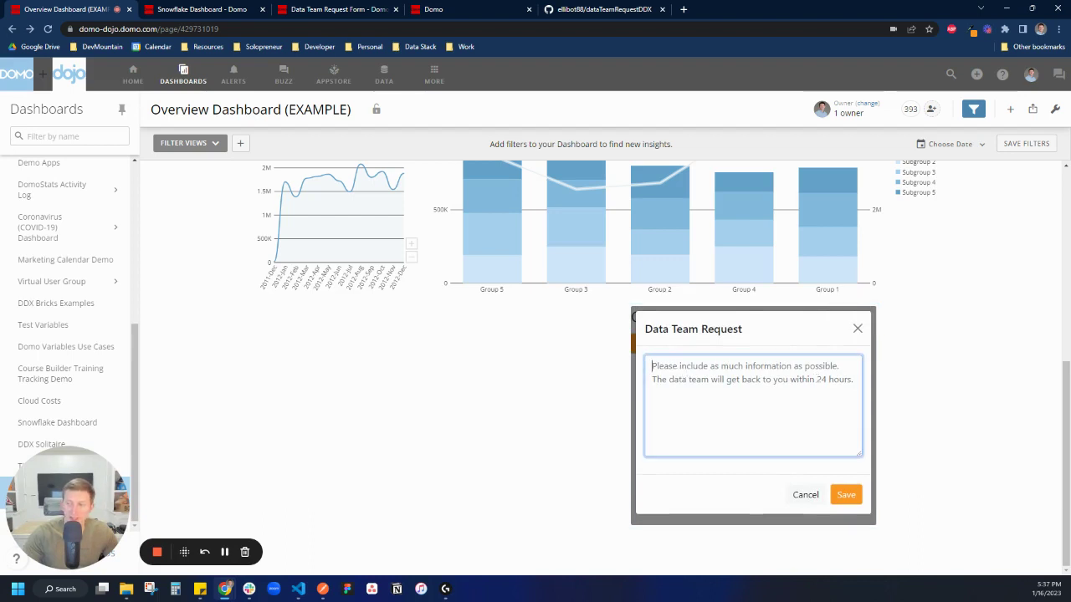
left_click(856, 331)
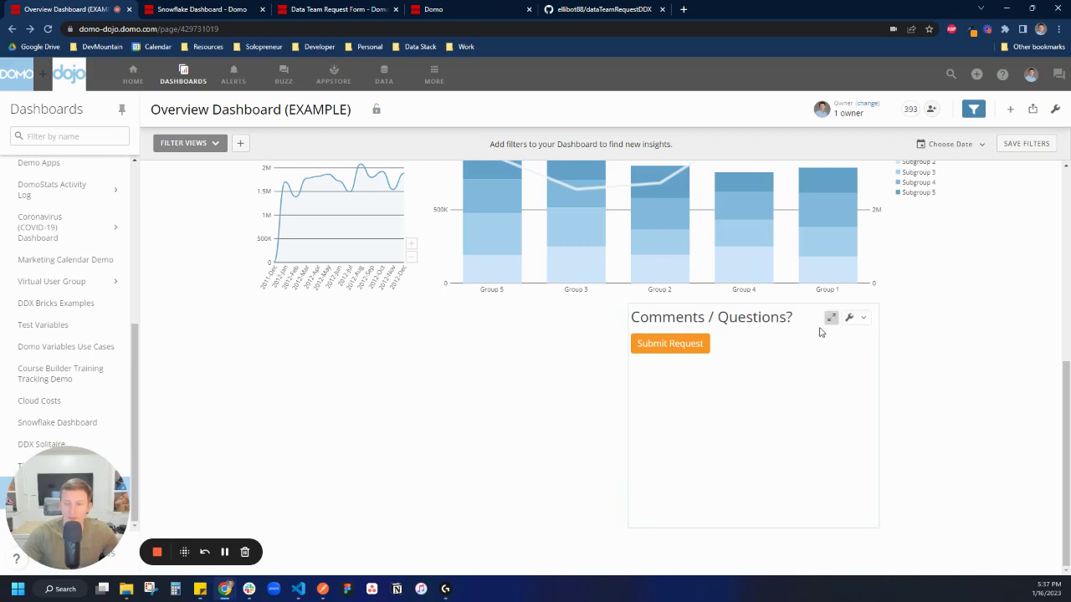
On the Overview Dashboard, paste and save a request asking to restyle the dashboard.
scroll(164, 344, "up", 10)
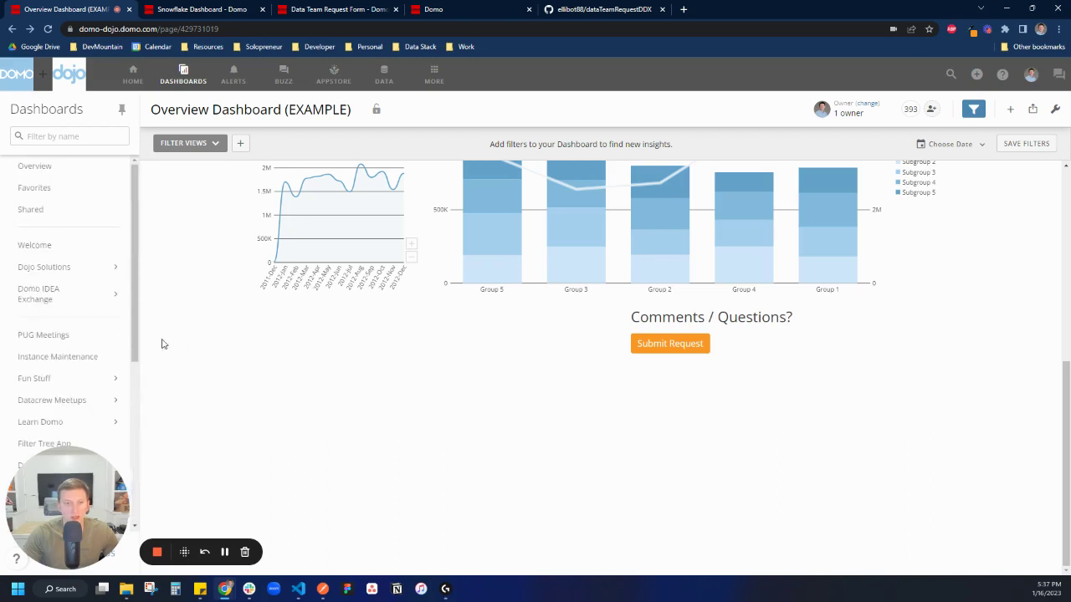
scroll(240, 327, "up", 3)
scroll(686, 421, "down", 3)
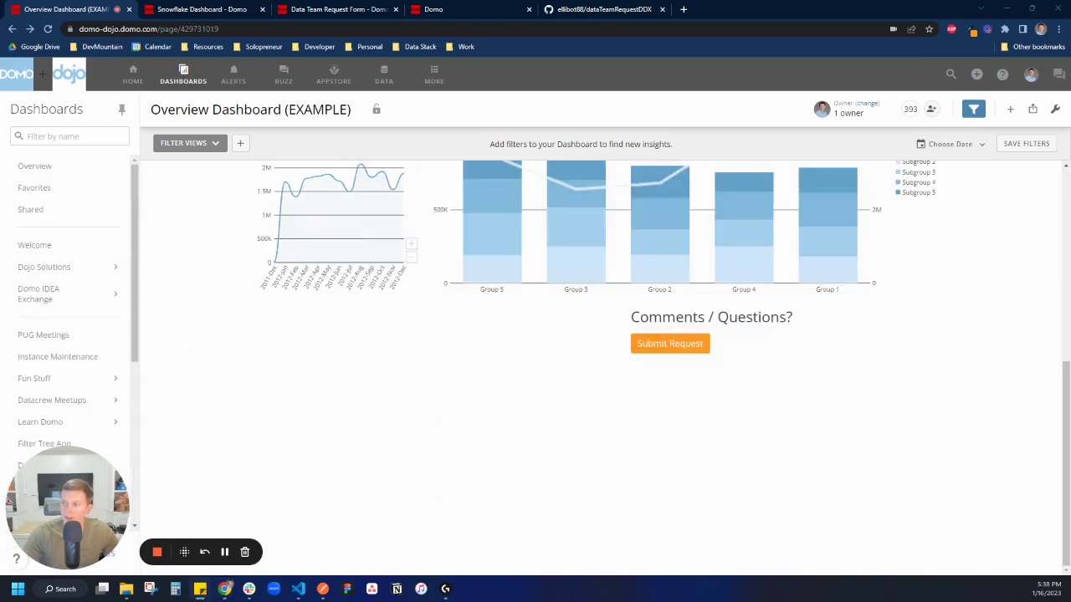
left_click(644, 344)
left_click(710, 371)
type("Can we get the styling of this dashboard updated to our new brand guidelines? I have a PDF from marketing that I can provide. Thanks!")
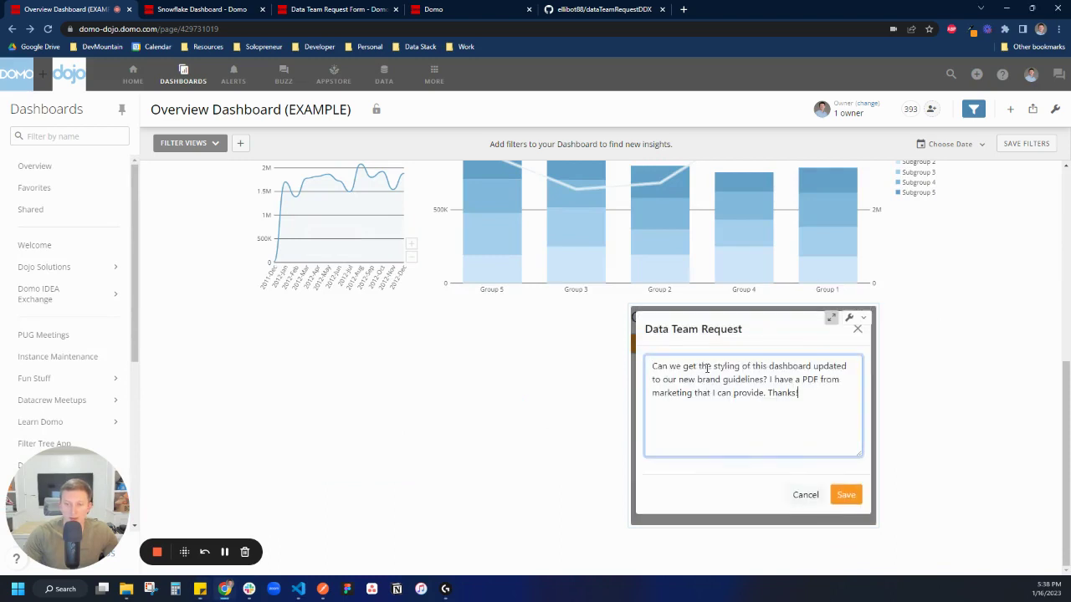
left_click(846, 494)
On the Snowflake Dashboard, paste and save a request reporting the dashboard isn't updating.
left_click(215, 9)
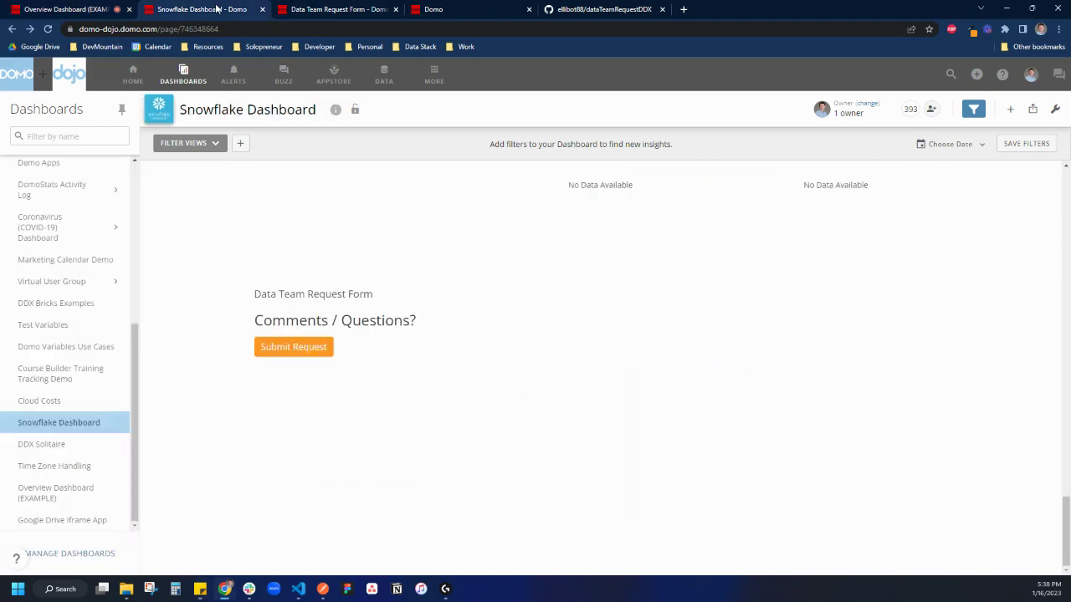
mouse_move(157, 552)
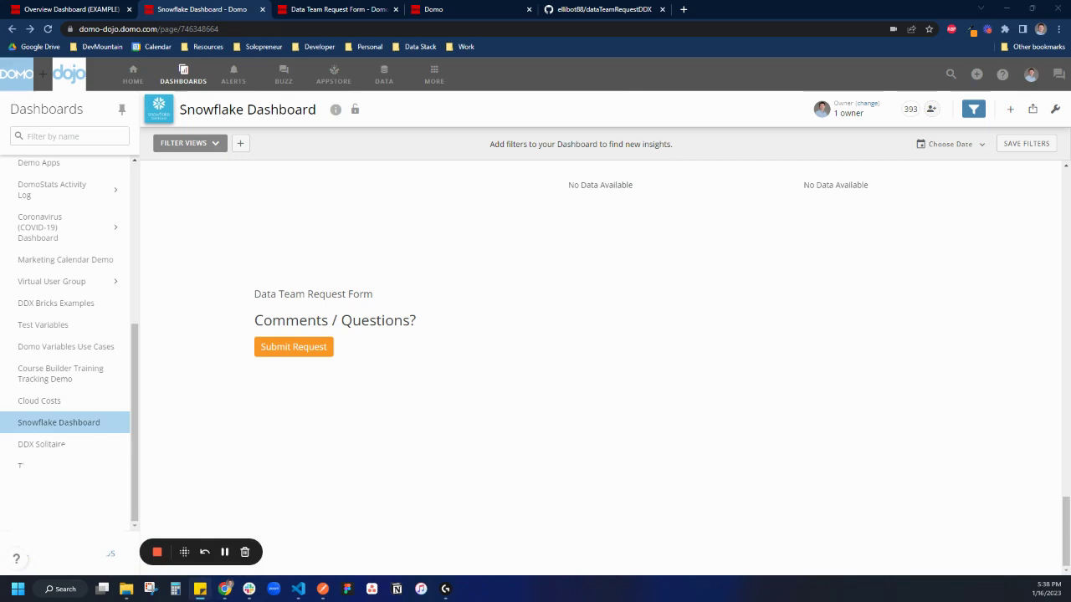
left_click(308, 351)
left_click(349, 377)
type("Hey data team, I don't think this dashboard is updating properly. Can one of you take a look at our Snowflake costs?")
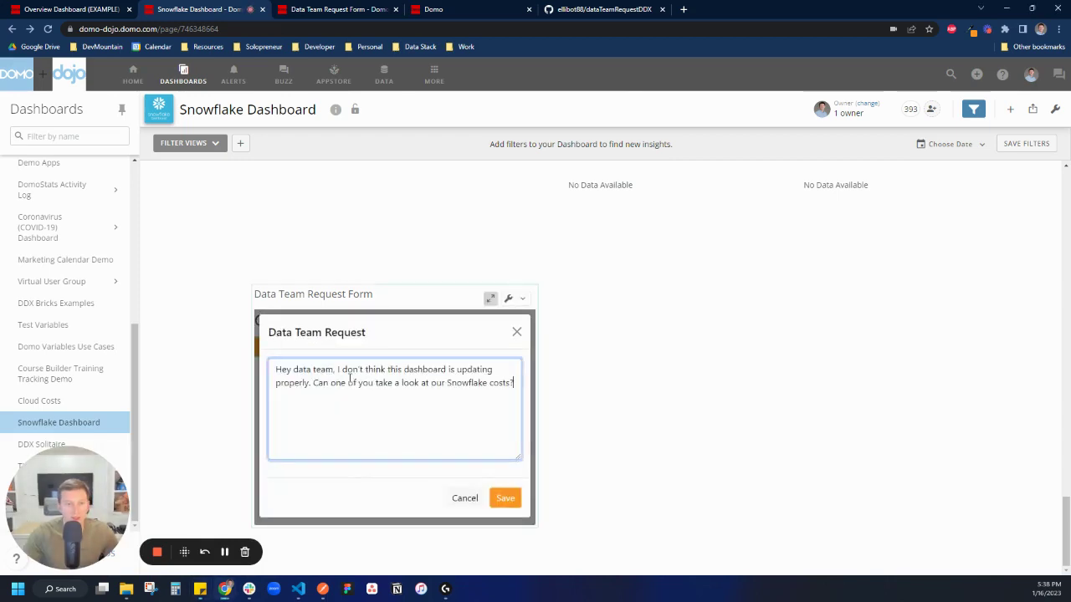
left_click(505, 500)
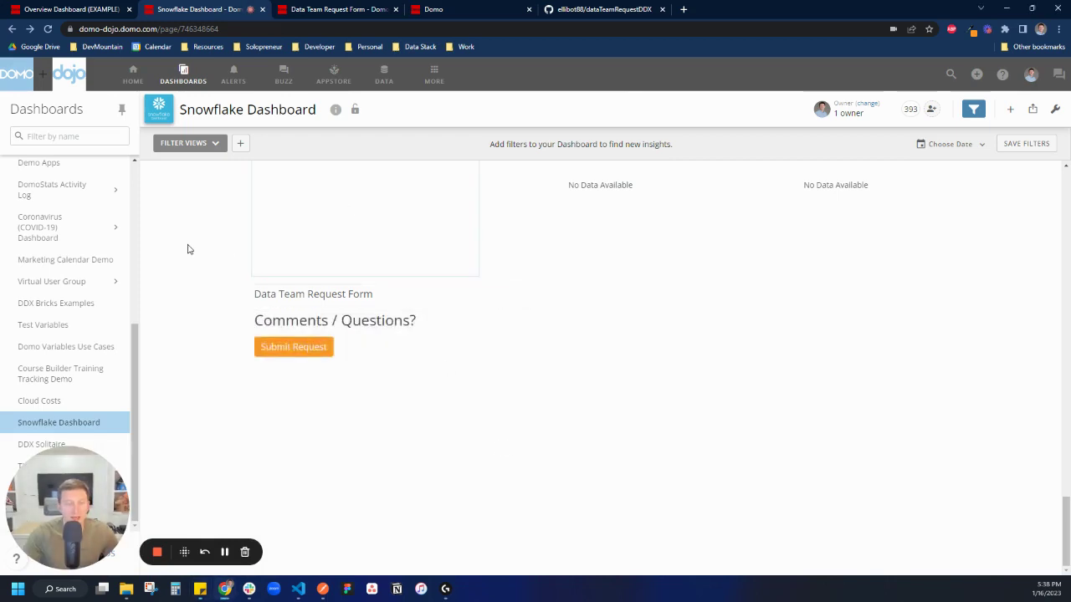
Check the dataset's rows with a widened description column, view its alert, then go to Slack.
left_click(322, 9)
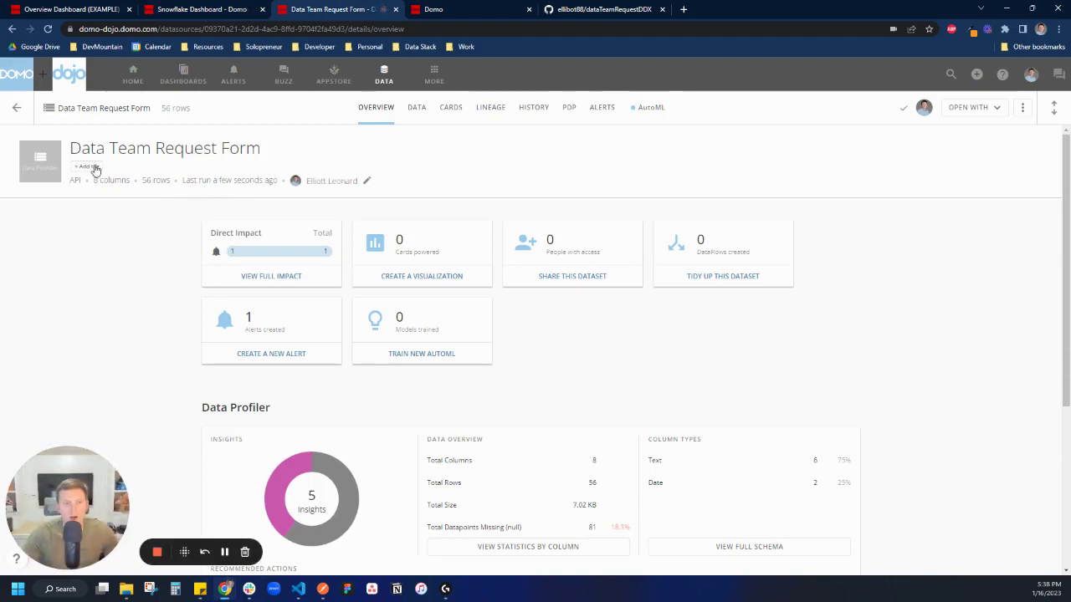
left_click(416, 111)
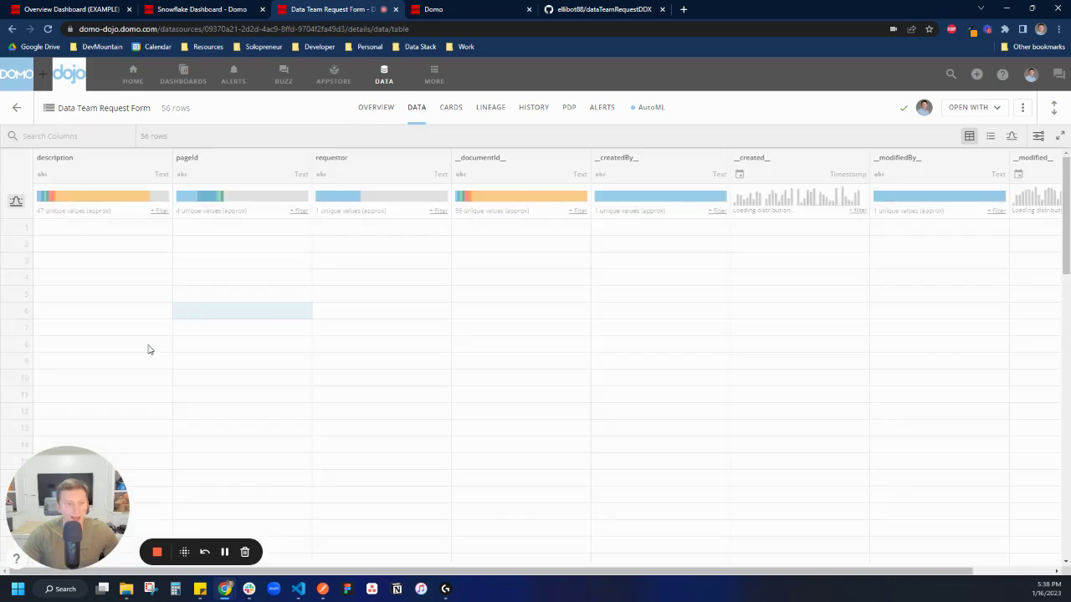
scroll(100, 414, "down", 6)
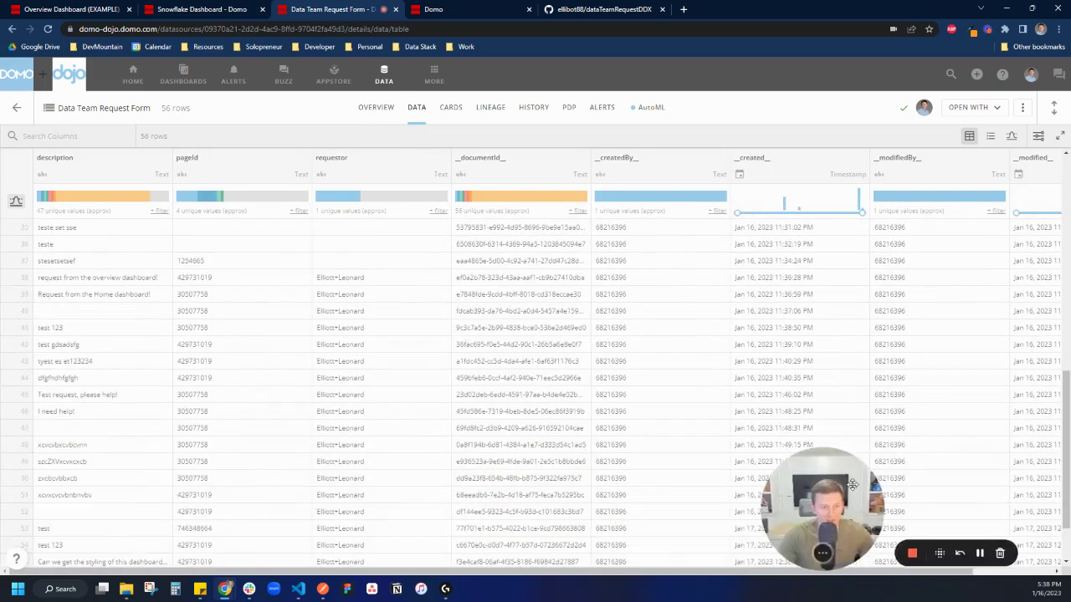
scroll(179, 502, "down", 2)
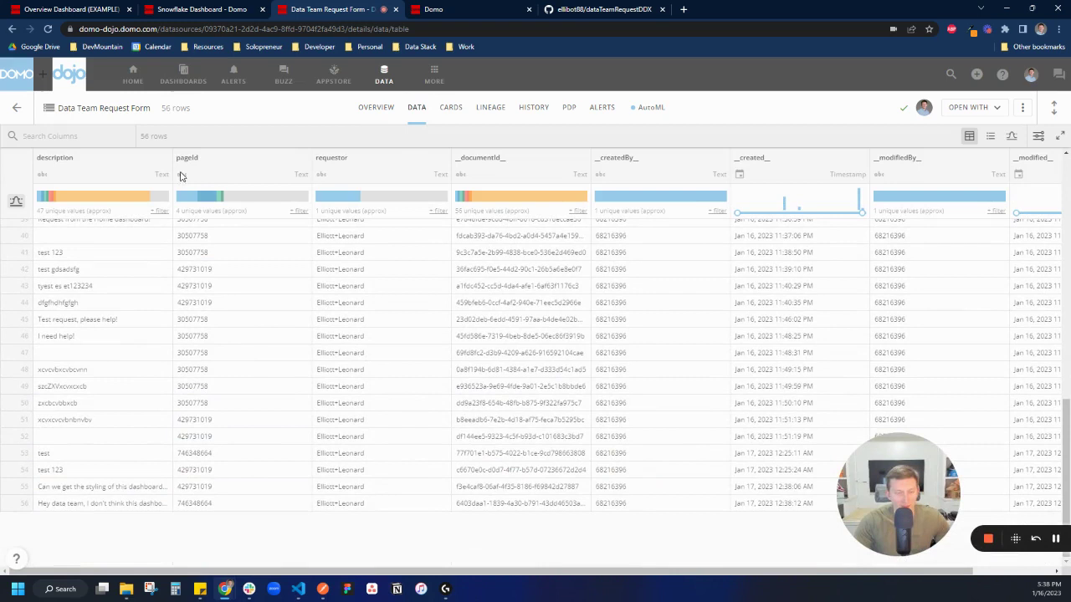
left_click_drag(173, 158, 251, 158)
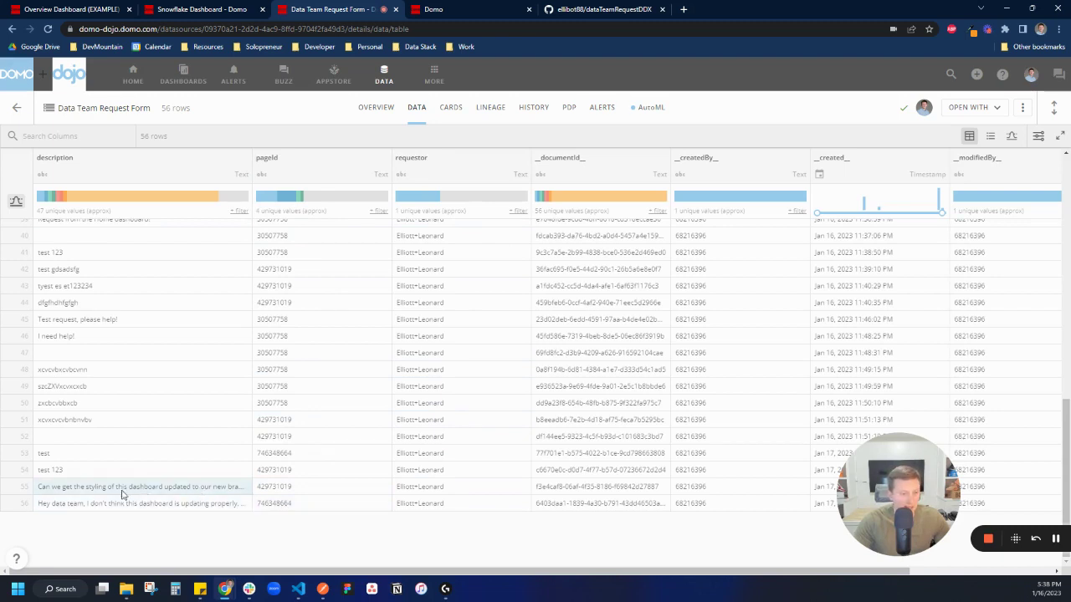
left_click(601, 109)
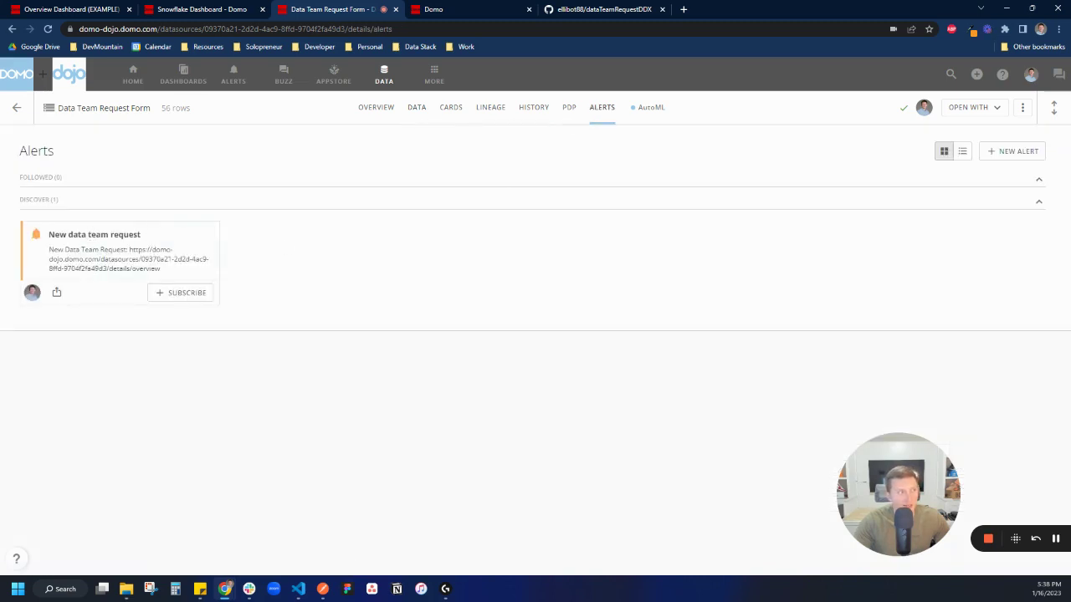
left_click(248, 589)
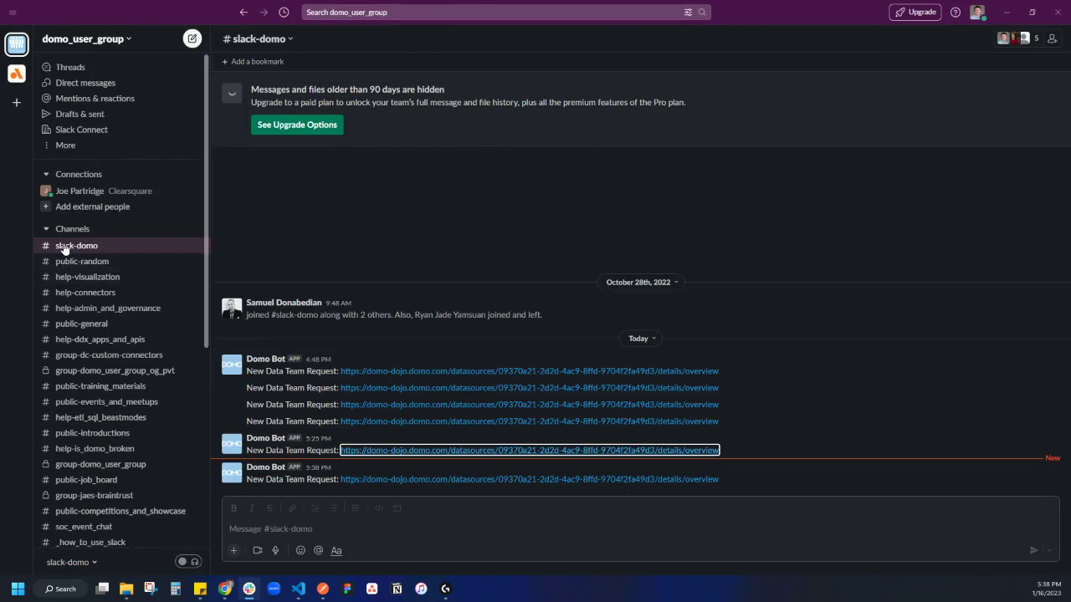
Follow the newest Domo Bot message link to the Data Team Request Form dataset overview.
left_click(438, 480)
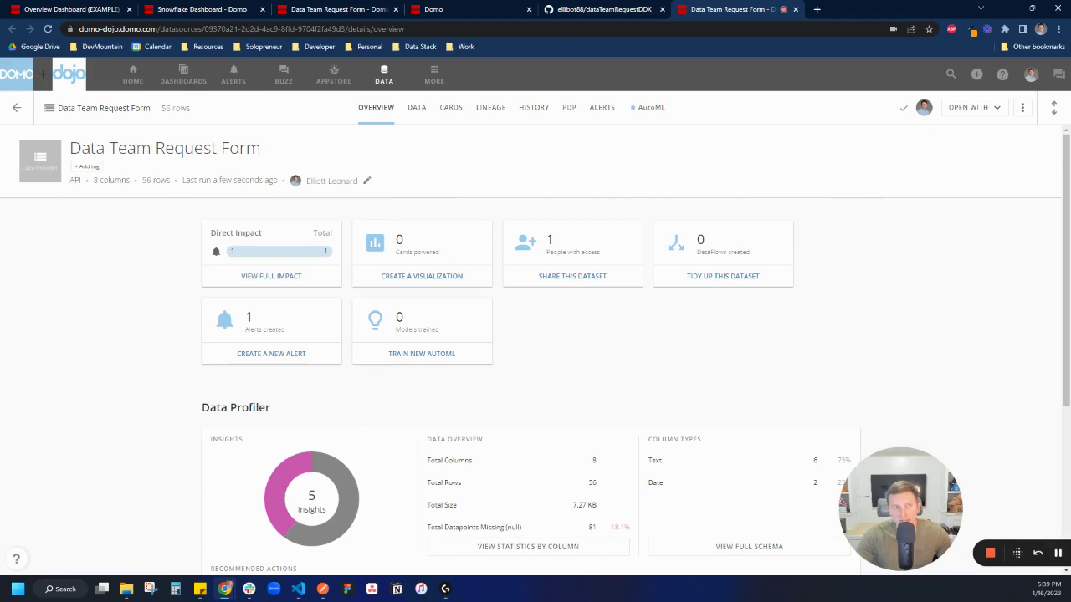
Choose Edit Card for the Comments / Questions card on the Overview Dashboard.
left_click(73, 10)
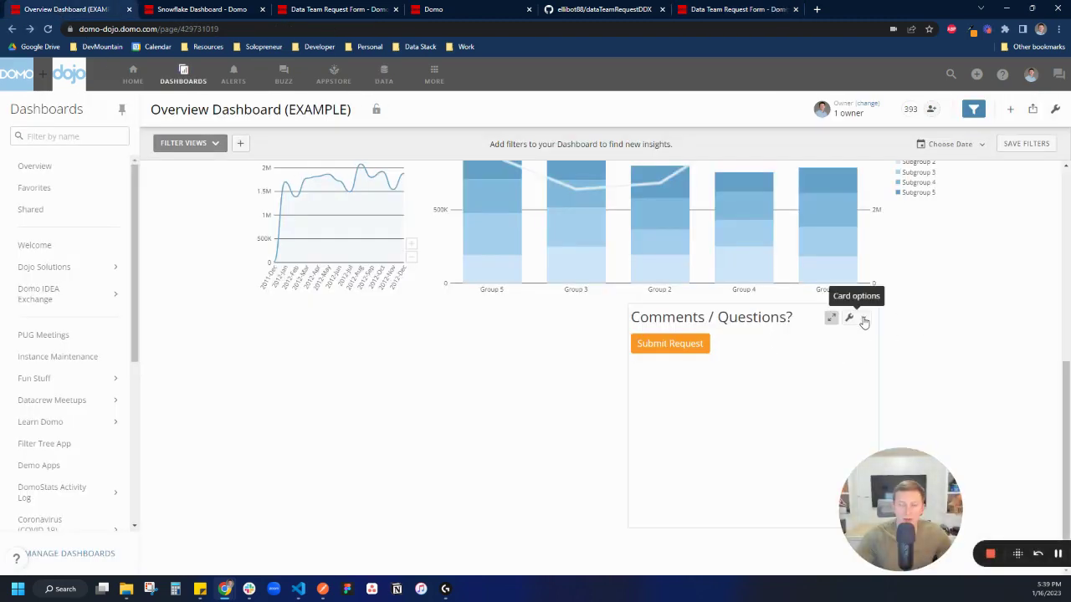
left_click(861, 319)
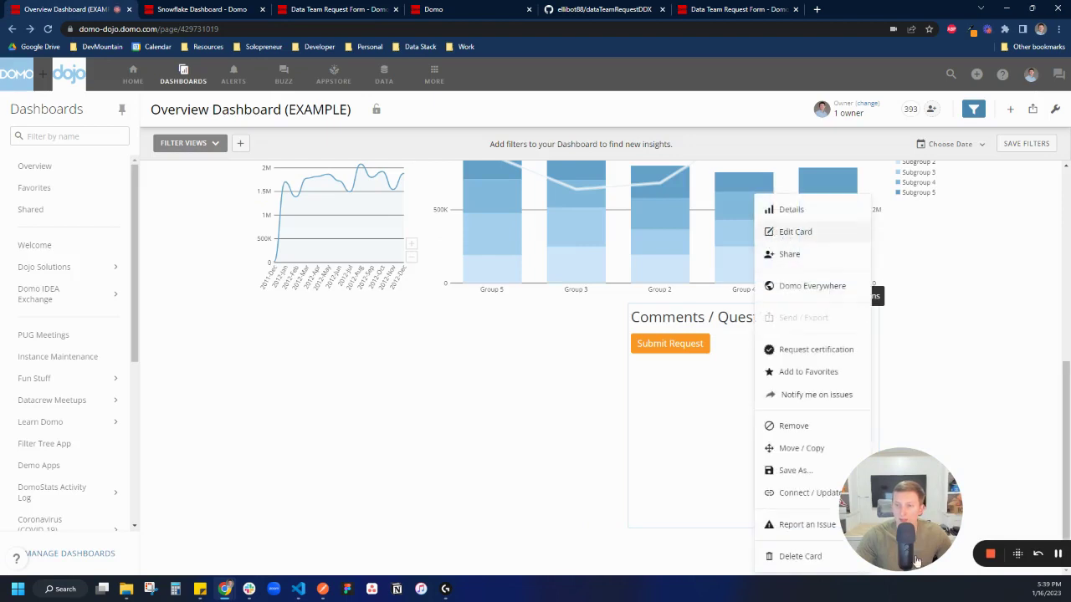
left_click(786, 234)
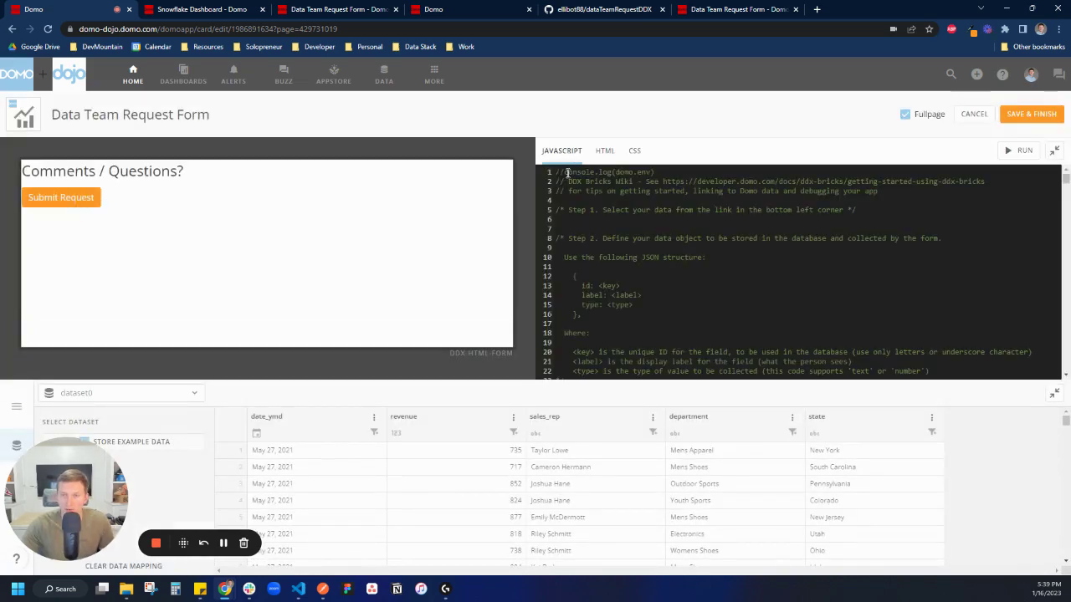
Uncomment console.log(domo.env) and open the browser DevTools Console.
left_click(565, 173)
key("ctrl+slash")
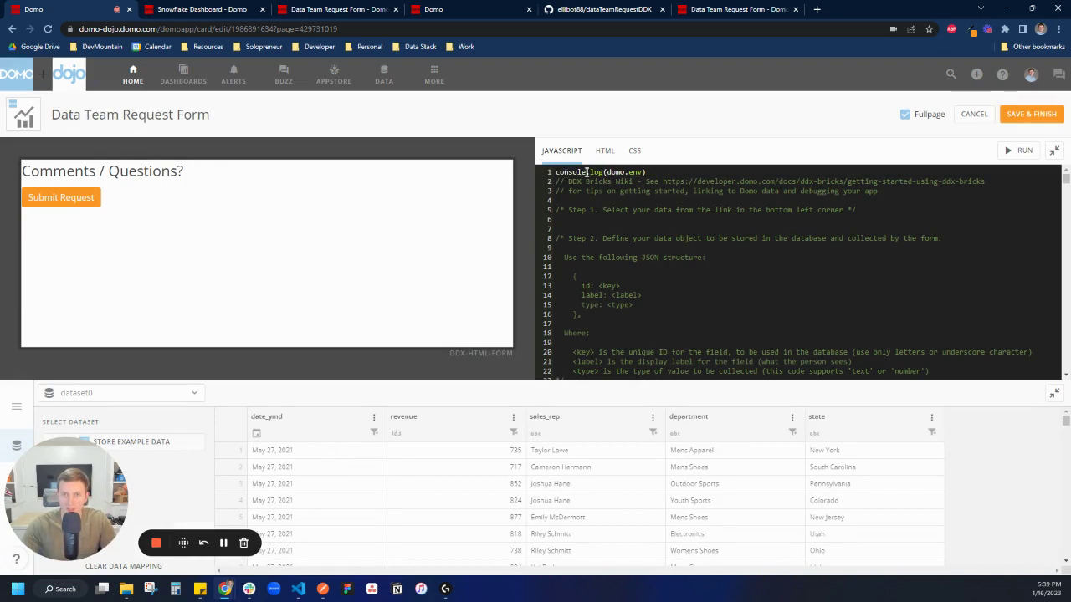
right_click(636, 112)
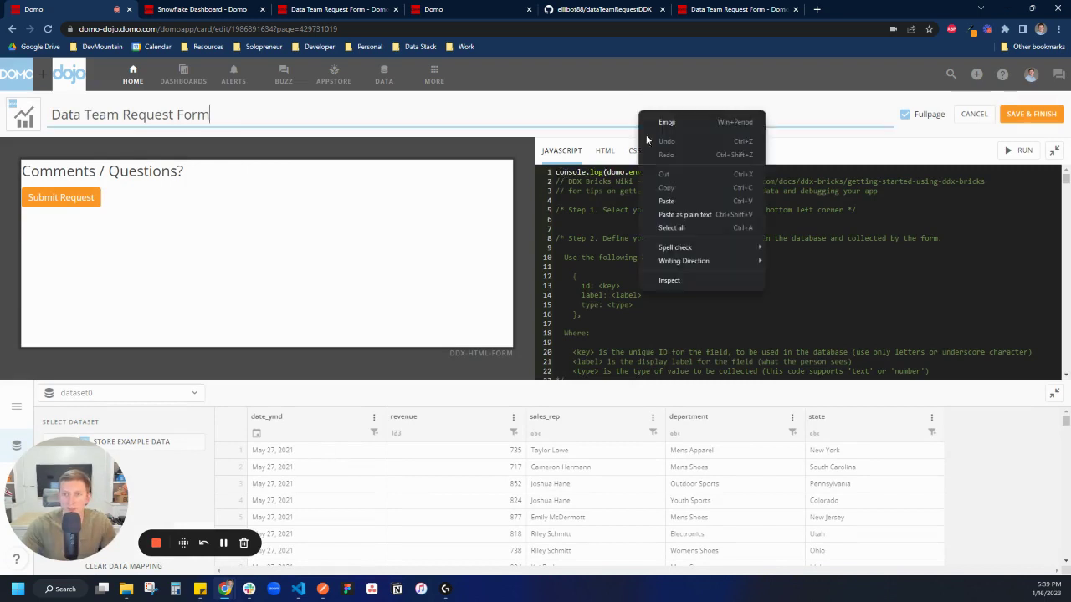
left_click(676, 277)
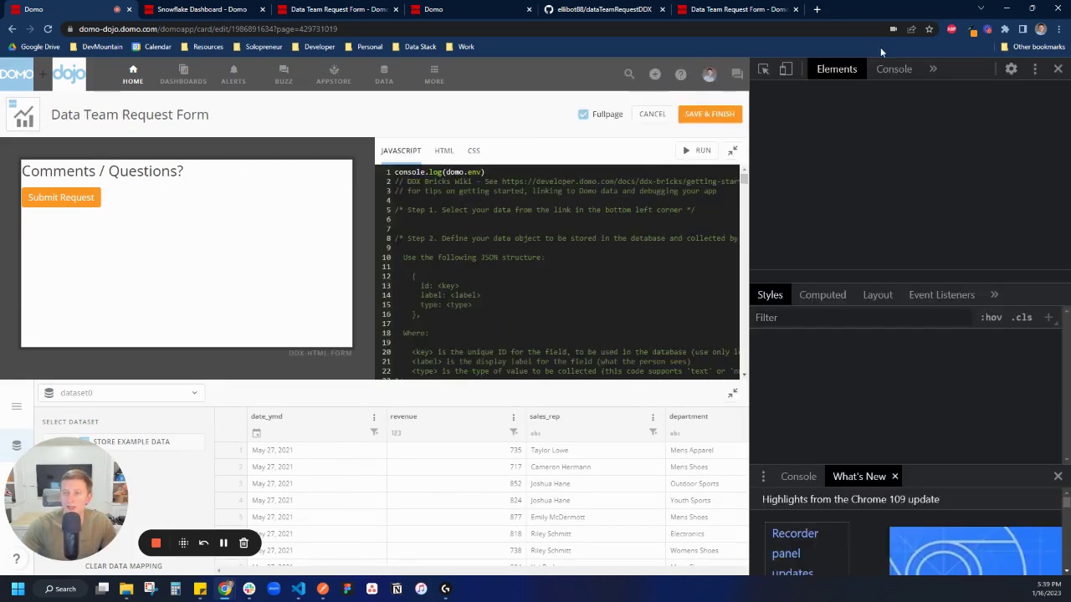
left_click(879, 68)
left_click(893, 92)
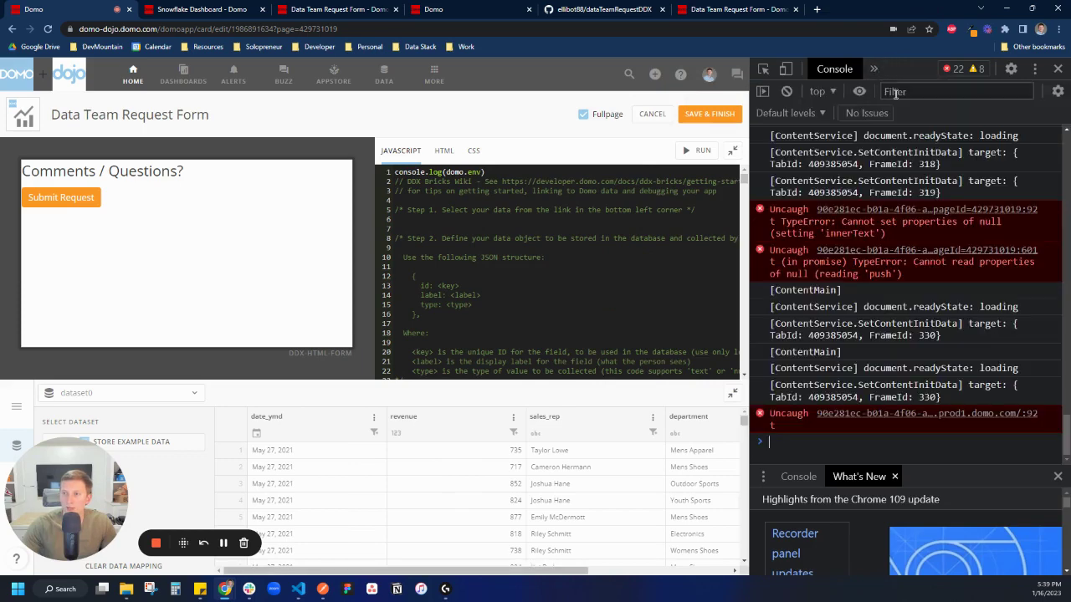
Run the card code and expand the logged domo.env environment object.
left_click(688, 153)
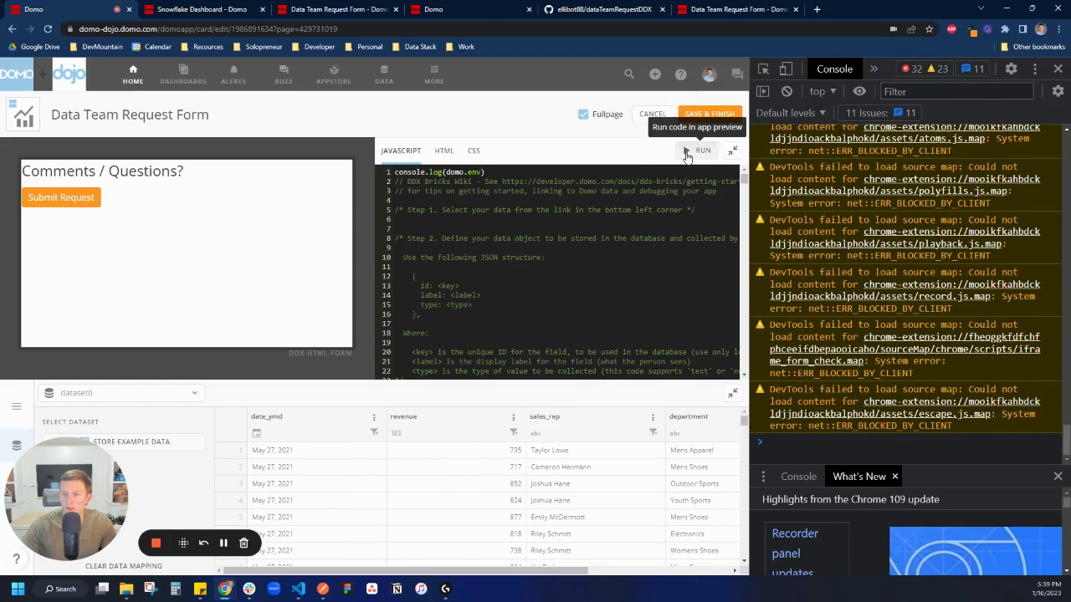
left_click(837, 70)
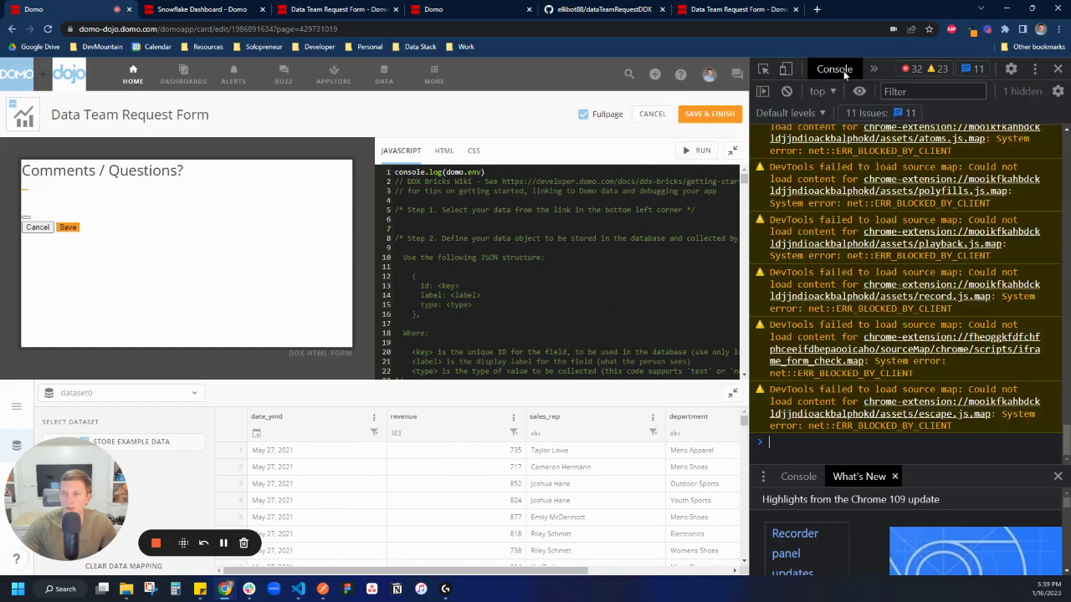
left_click(694, 150)
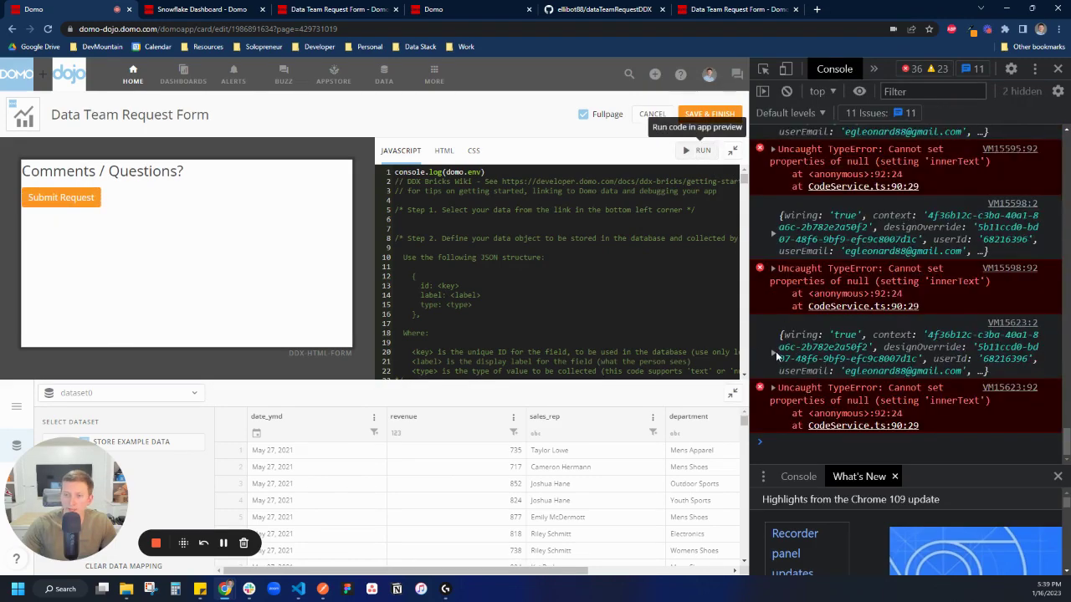
left_click(774, 351)
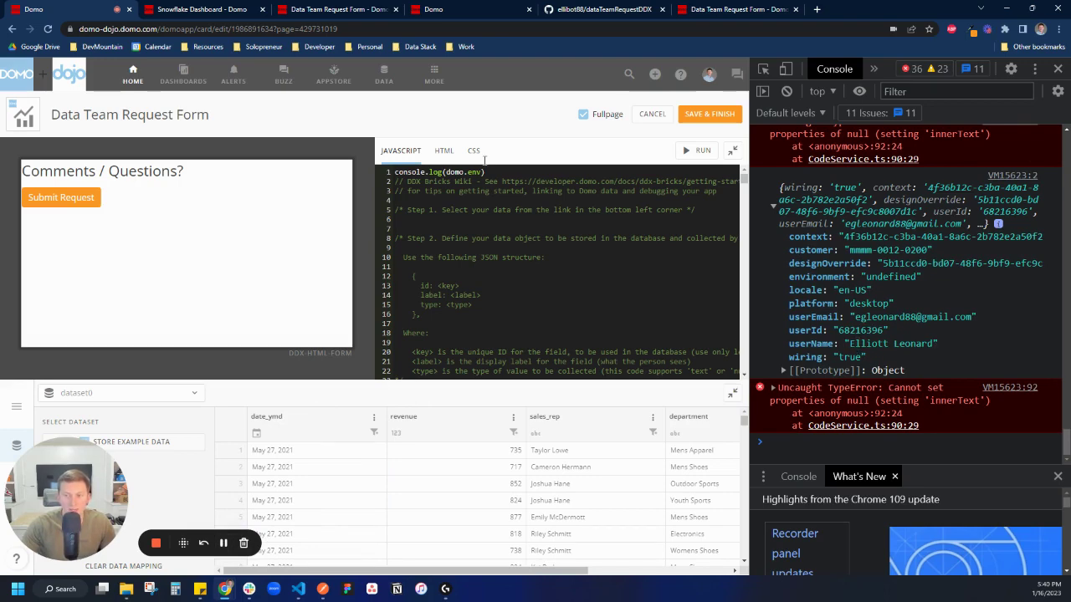
left_click(172, 9)
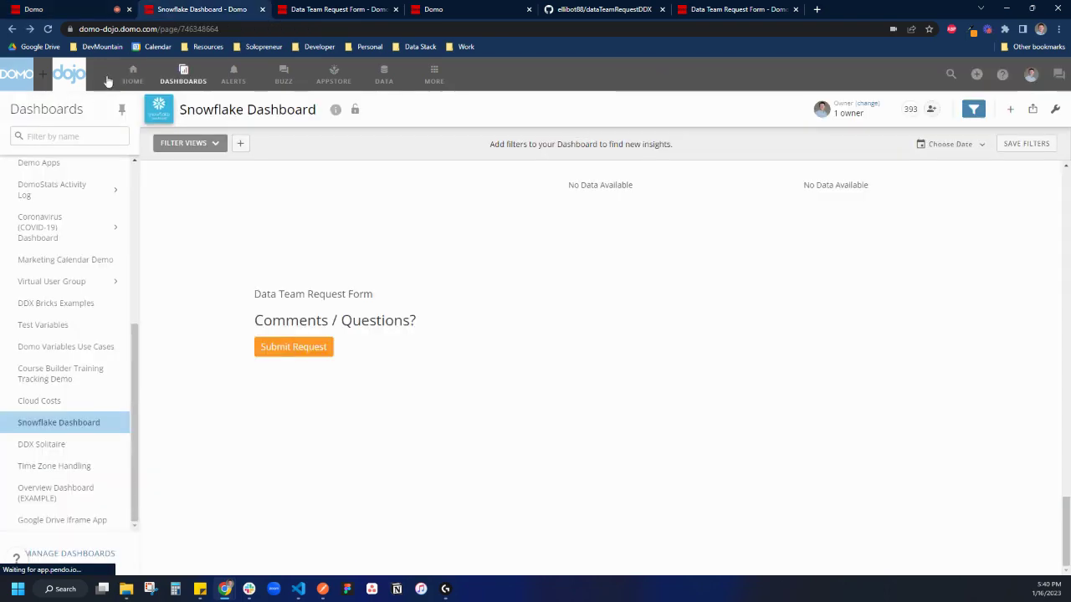
Open the Google Drive Iframe App dashboard and try the embedded form's Name and Email fields.
left_click(100, 520)
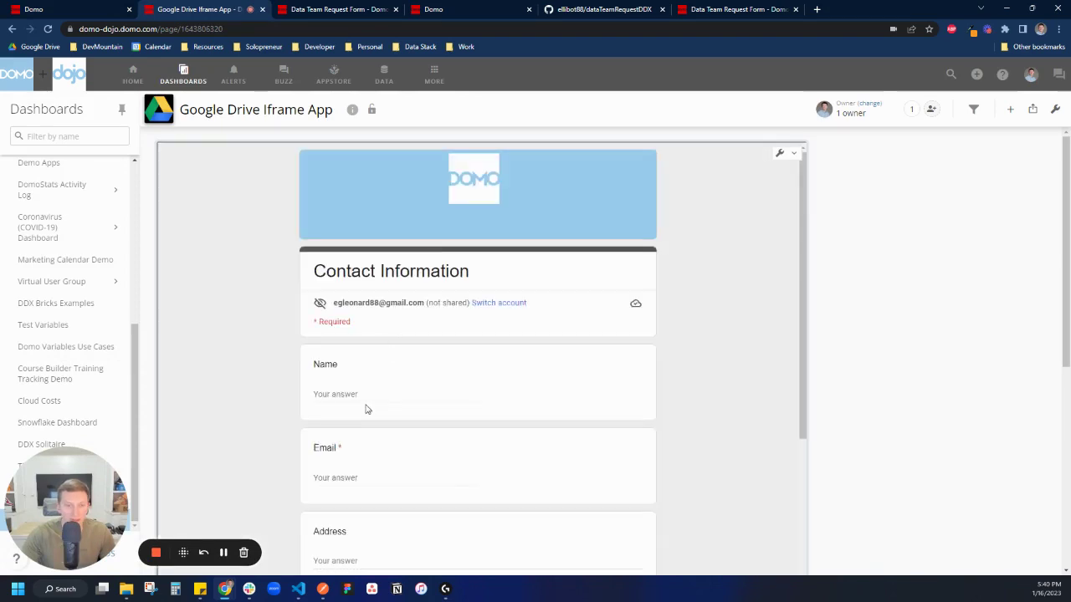
scroll(366, 402, "down", 1)
left_click(363, 288)
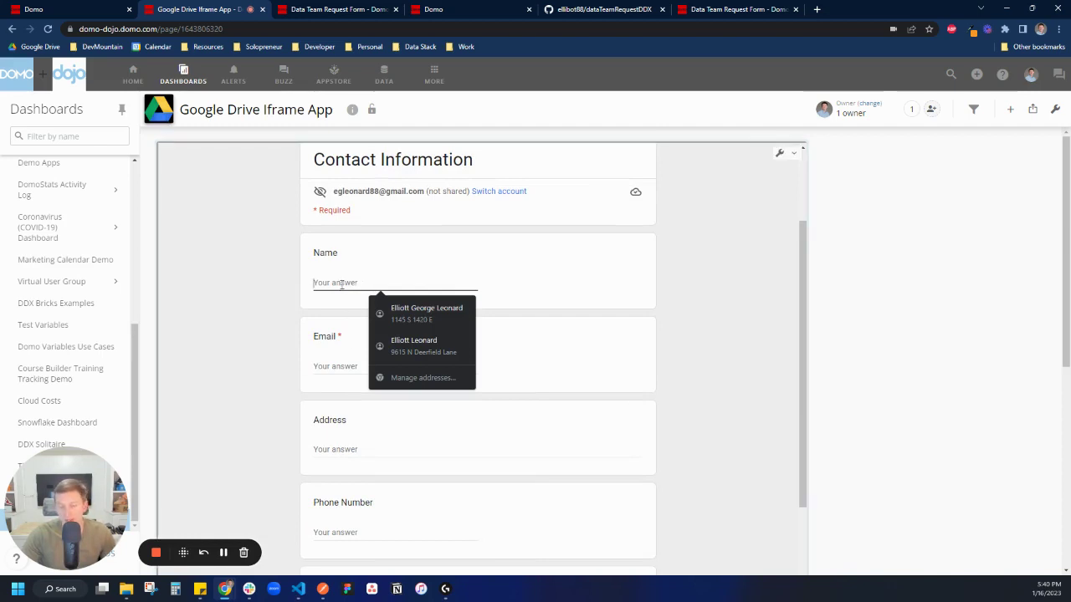
left_click(345, 366)
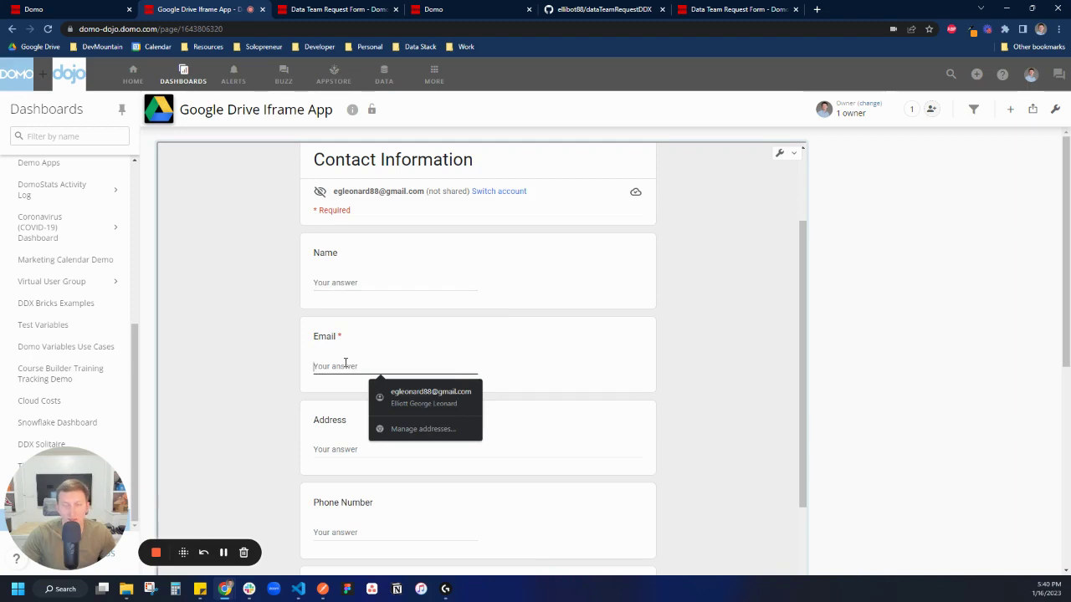
left_click(820, 240)
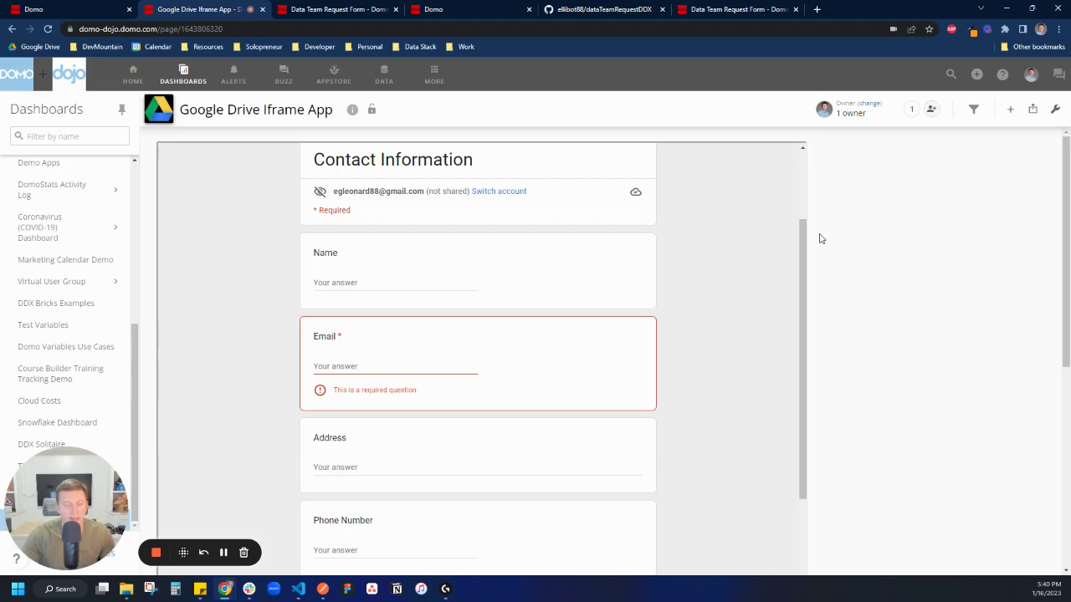
Close DevTools and cancel the card editor without saving.
left_click(109, 9)
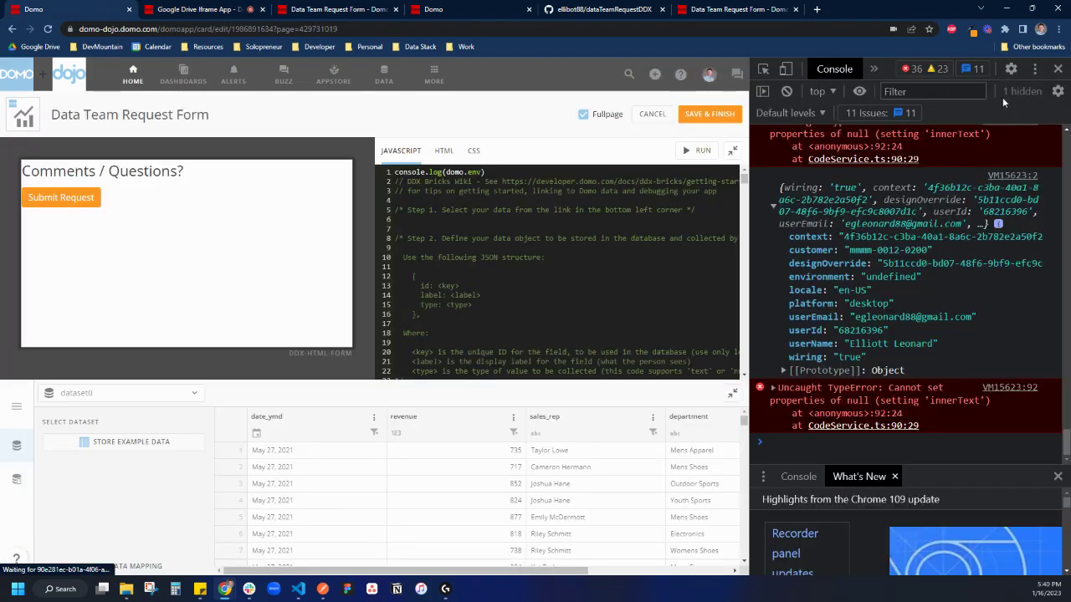
left_click(1058, 69)
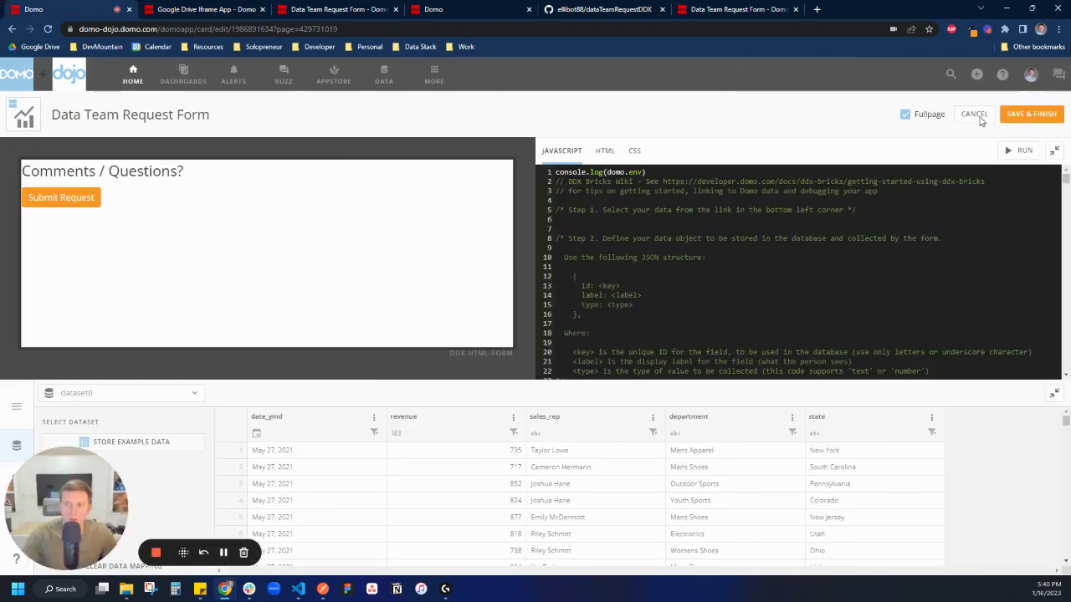
left_click(974, 114)
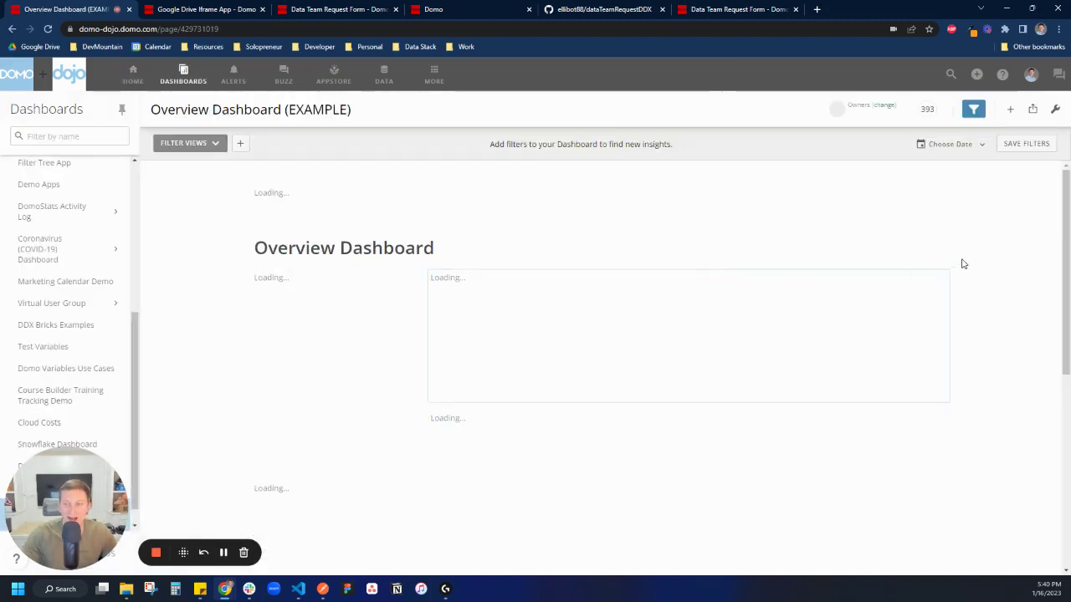
scroll(250, 263, "down", 5)
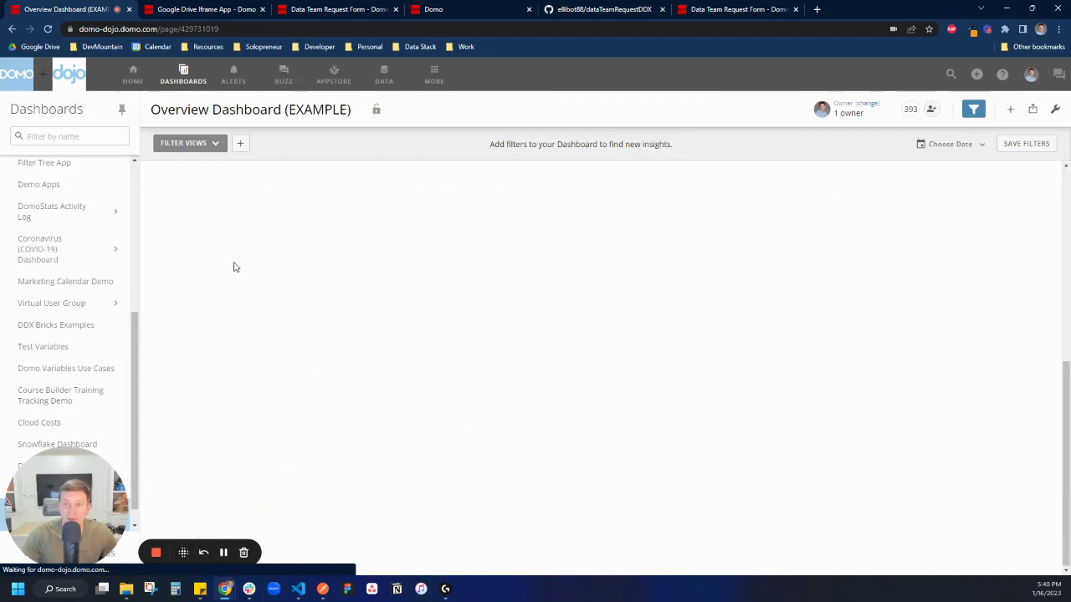
Bring up the DDX Form and Dataset Appstore page, checking the dataTeamRequestDDX GitHub repo.
left_click(363, 10)
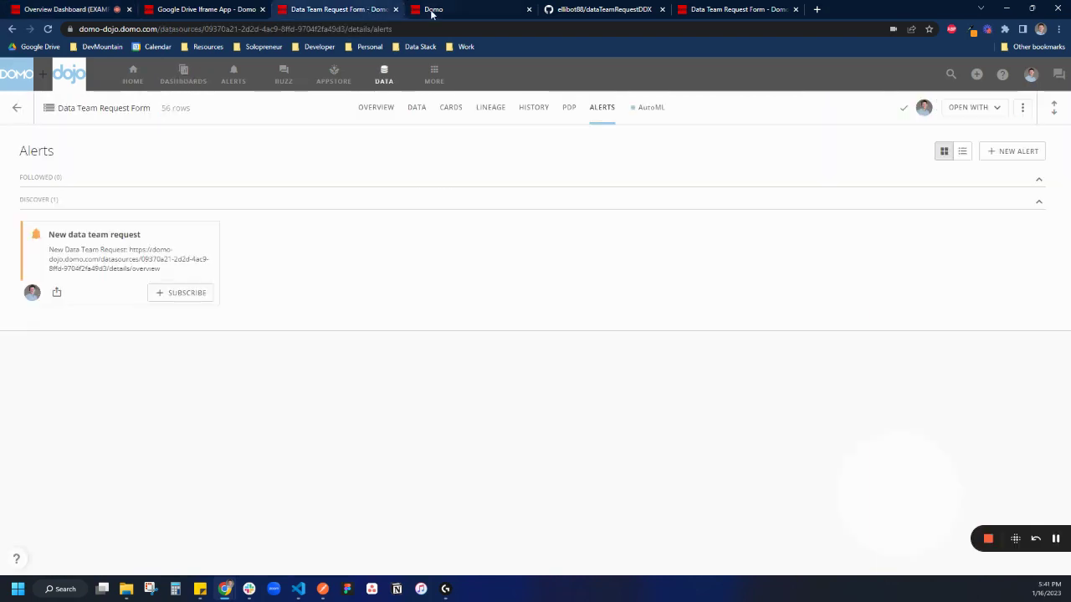
left_click(435, 9)
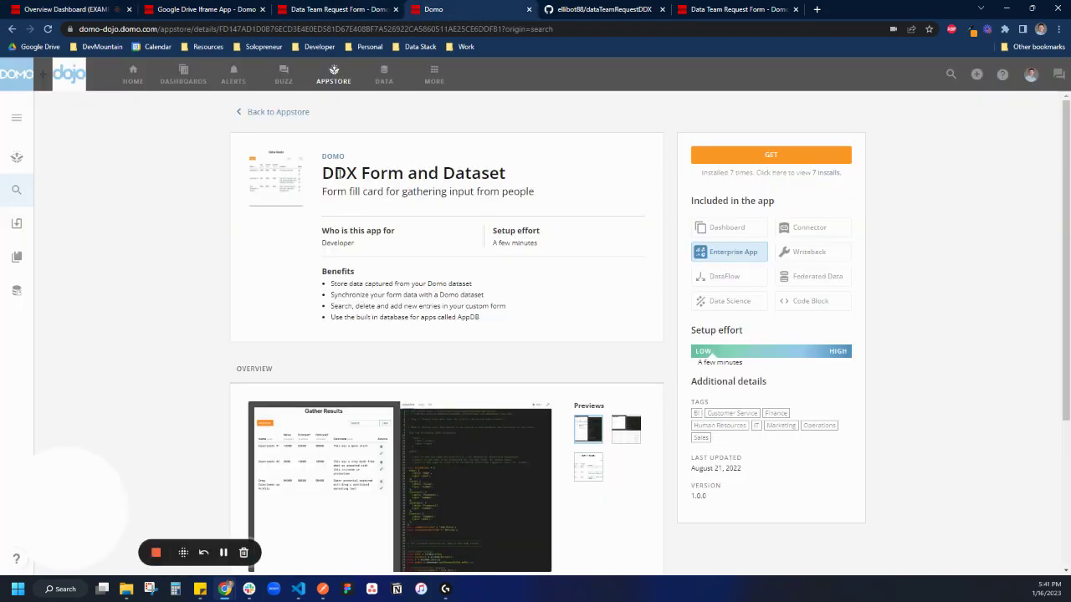
mouse_move(509, 173)
left_mouse_down()
mouse_move(322, 174)
mouse_move(525, 179)
left_mouse_up()
left_click(324, 179)
left_click(525, 179)
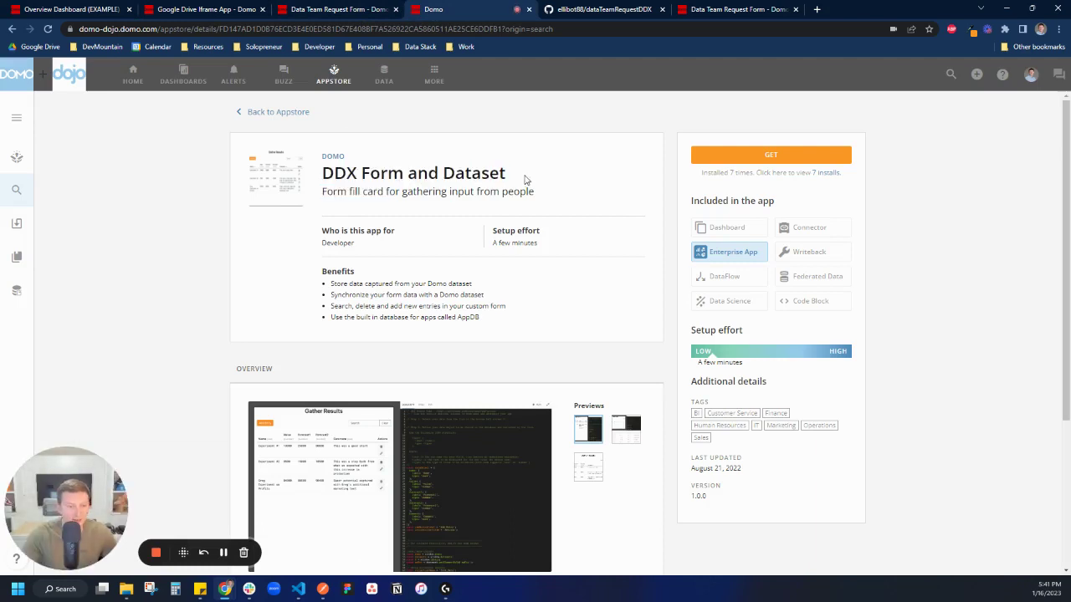
left_click(598, 9)
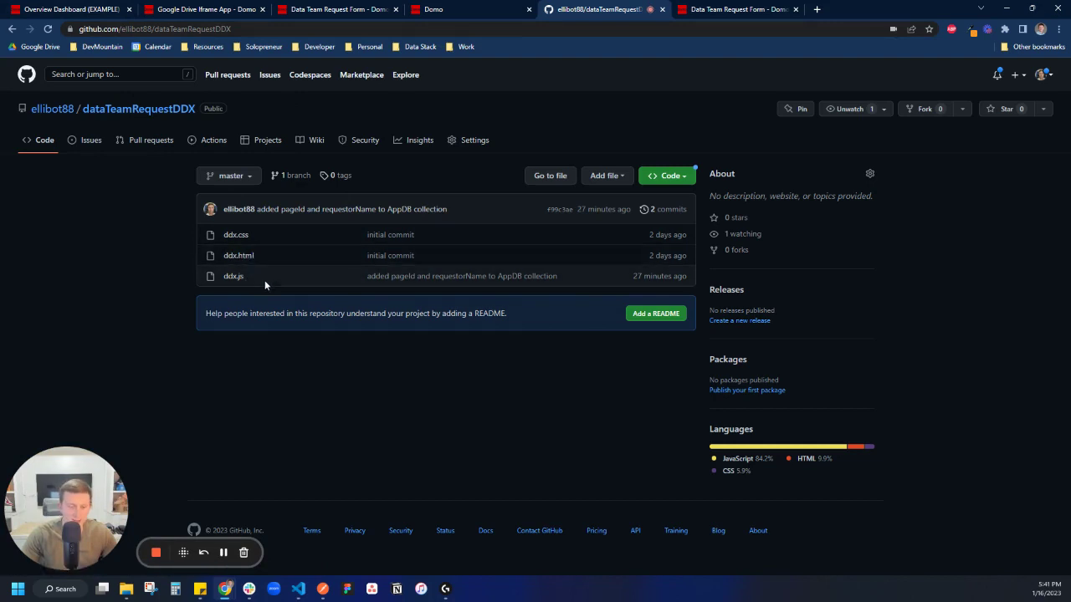
left_click(433, 11)
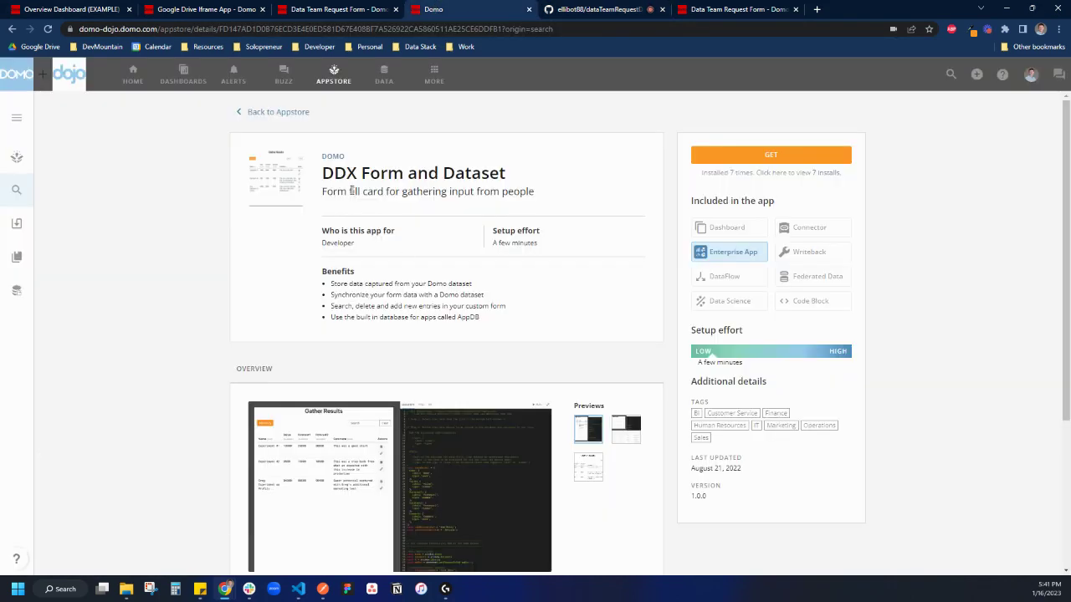